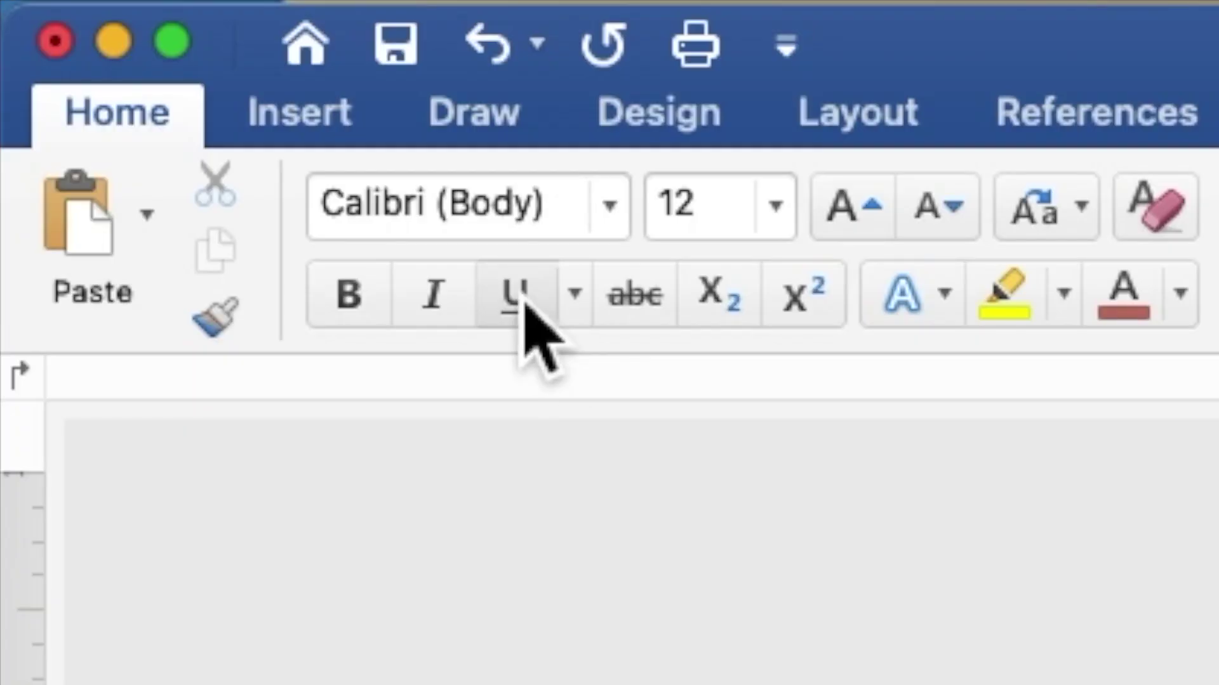
Step: Insert the NEON PINK ORANGE TROPICAL IN BLACK BACKGROUND.jpg picture from file onto the page
{"action": "left_click", "coordinate": [337, 121]}
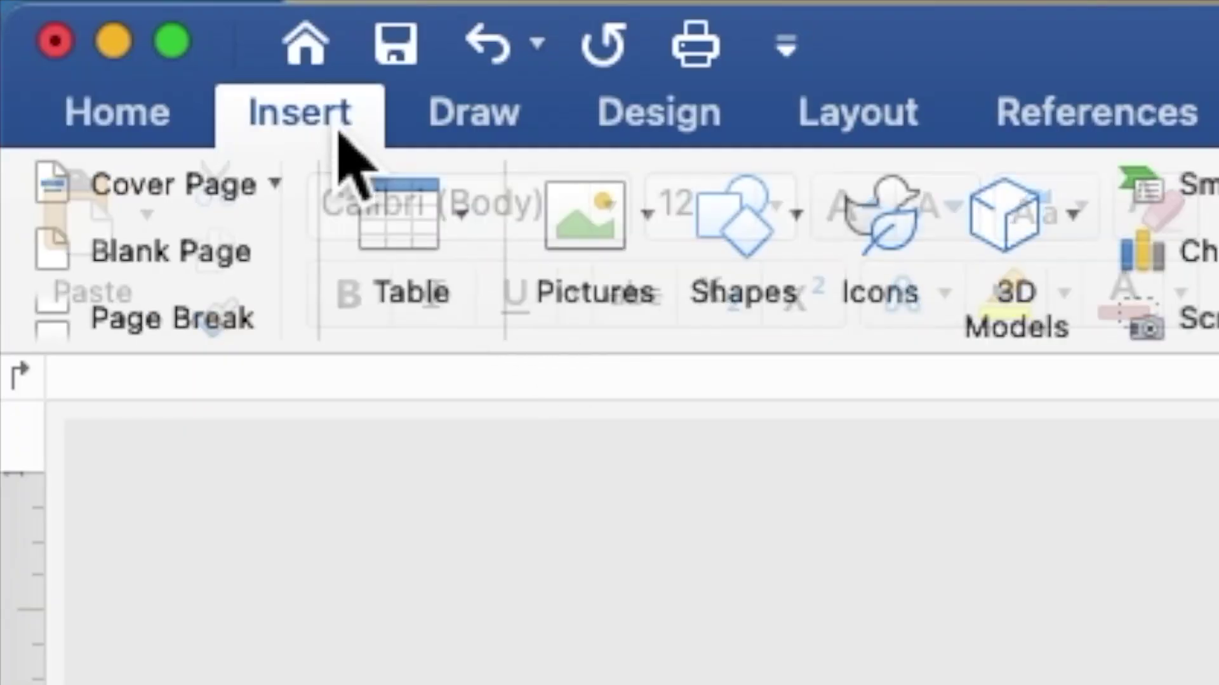
{"action": "left_click", "coordinate": [596, 235]}
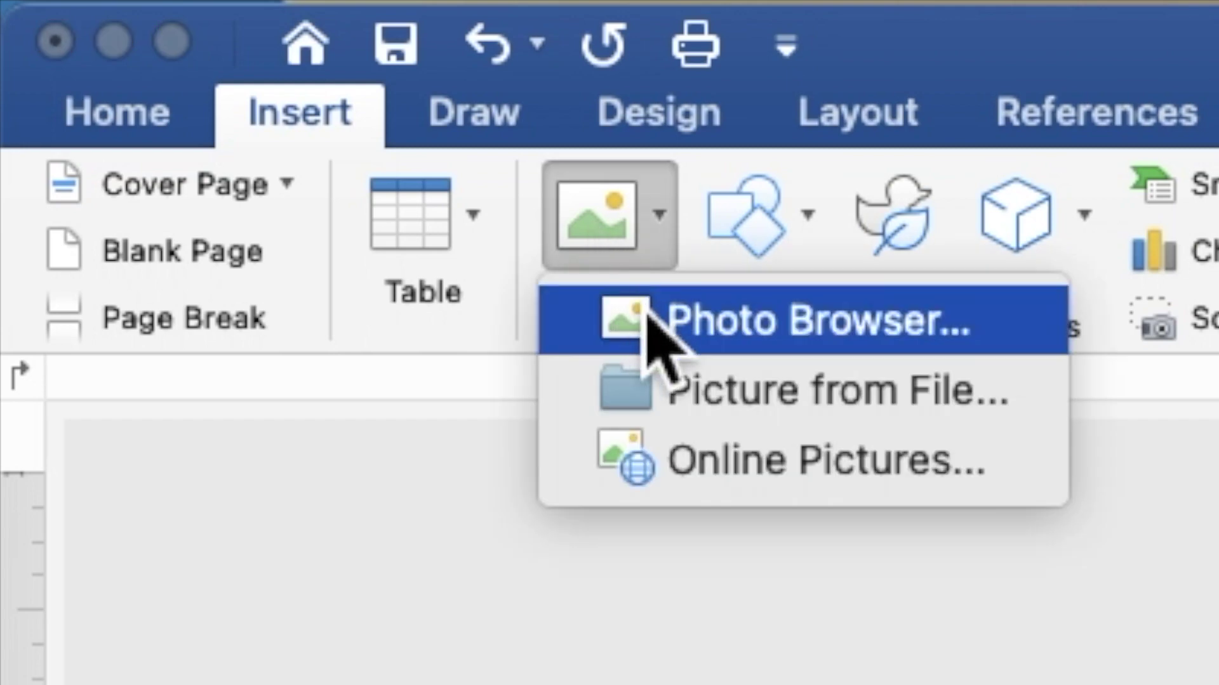
{"action": "left_click", "coordinate": [678, 389]}
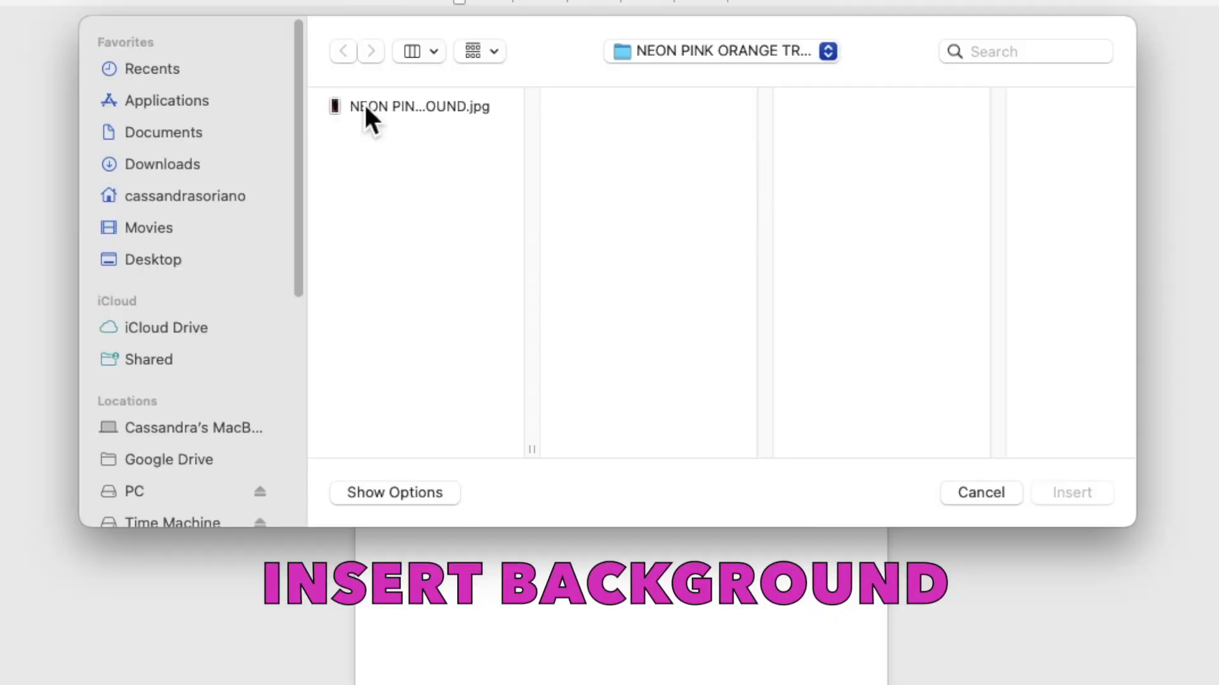
{"action": "left_click", "coordinate": [422, 168]}
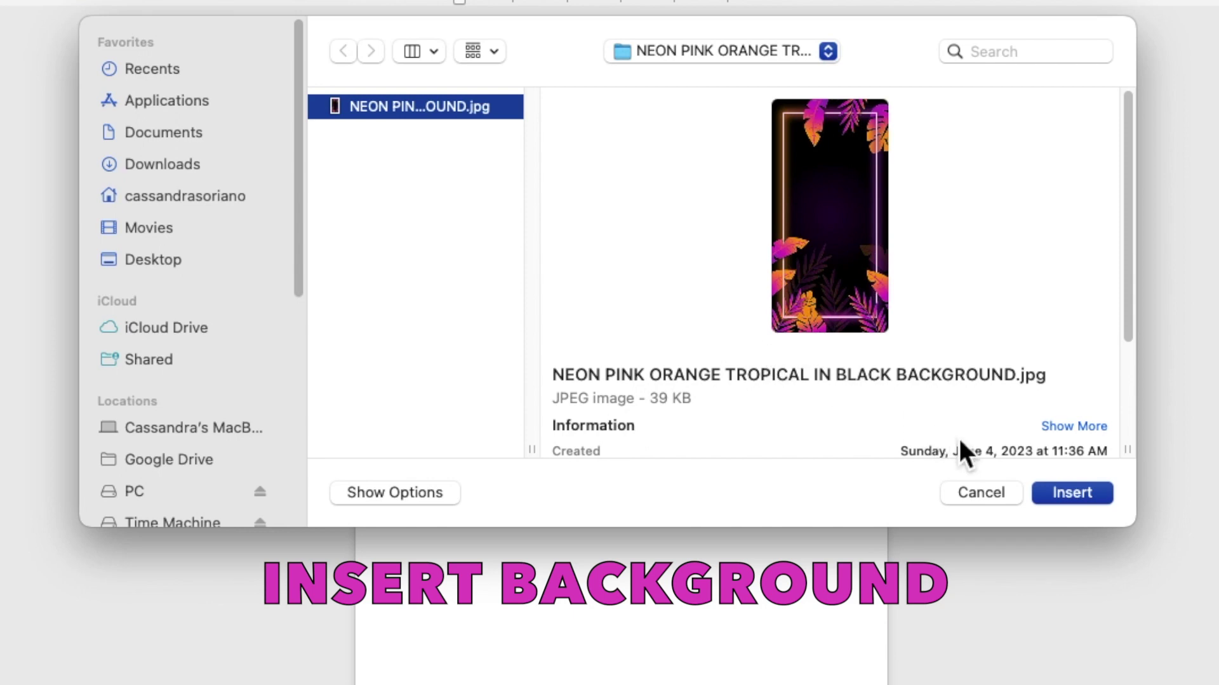
{"action": "left_click", "coordinate": [1068, 495]}
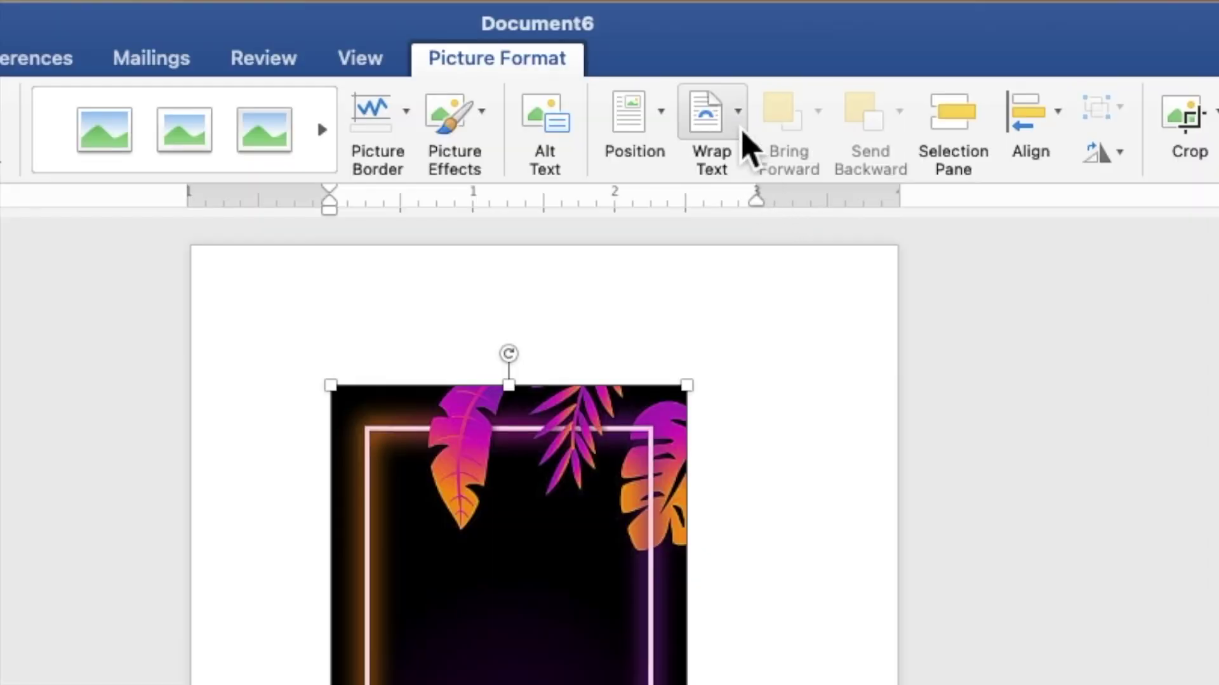
Step: Set the tropical image behind text and stretch it from the top-left corner to 7" by 4.99"
{"action": "left_click", "coordinate": [724, 43]}
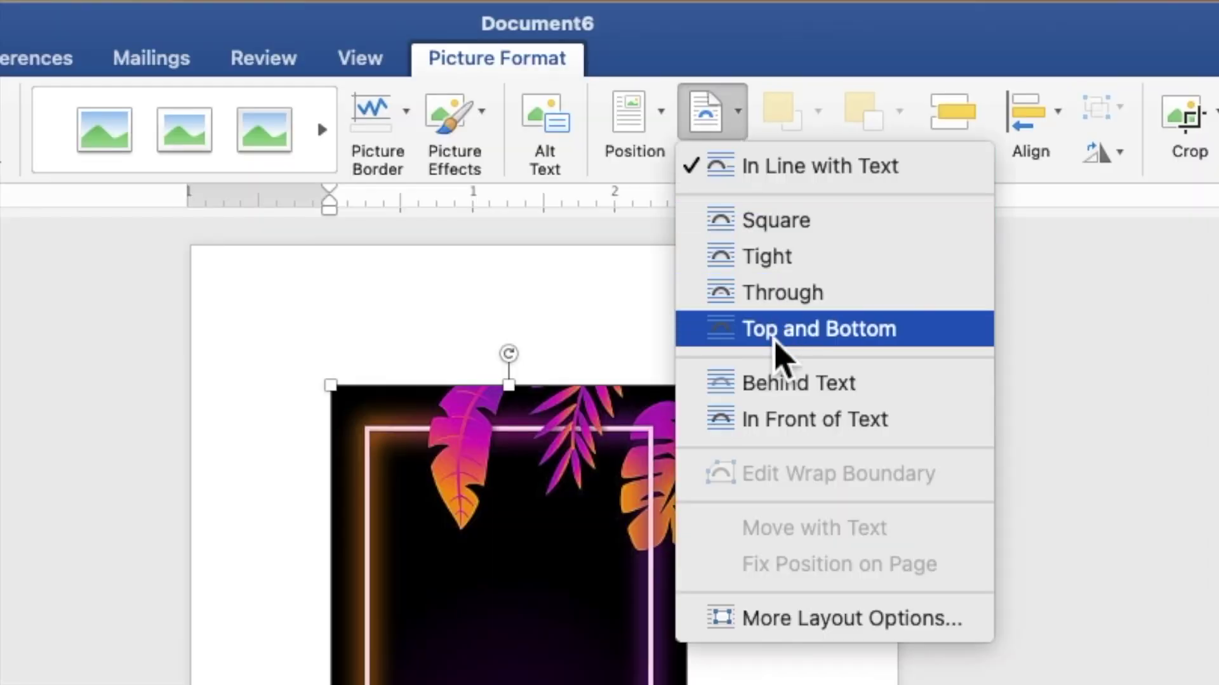
{"action": "left_click", "coordinate": [781, 388]}
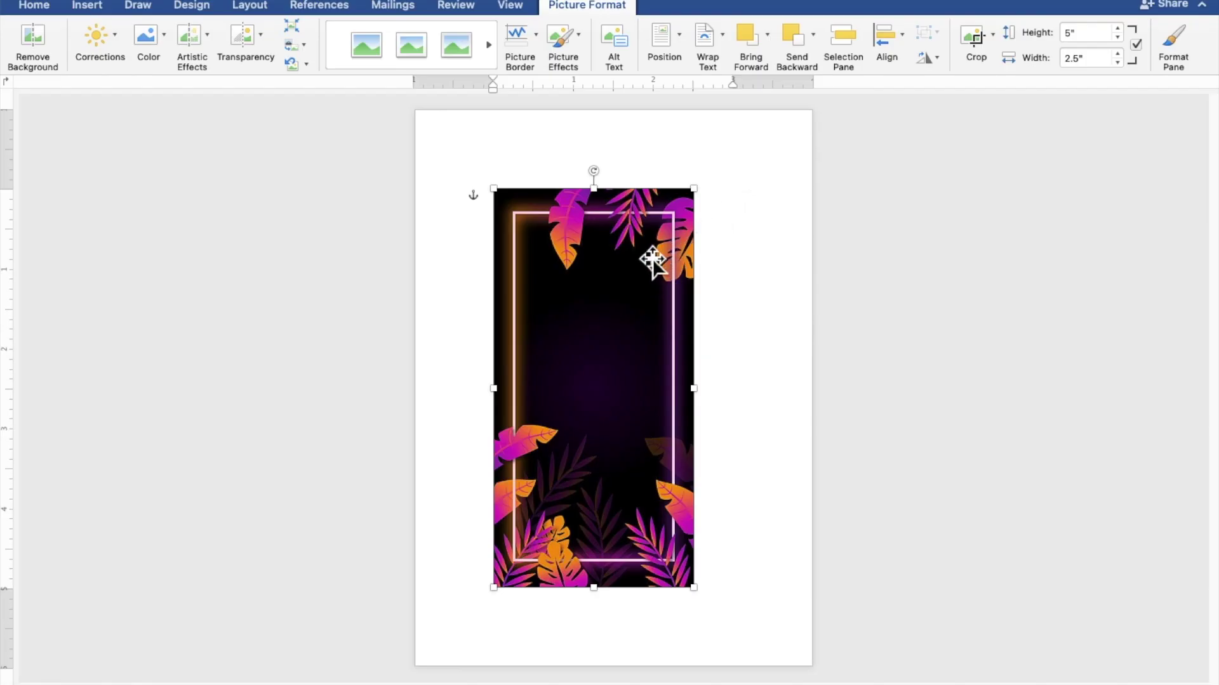
{"action": "left_click_drag", "start_coordinate": [652, 260], "coordinate": [580, 189]}
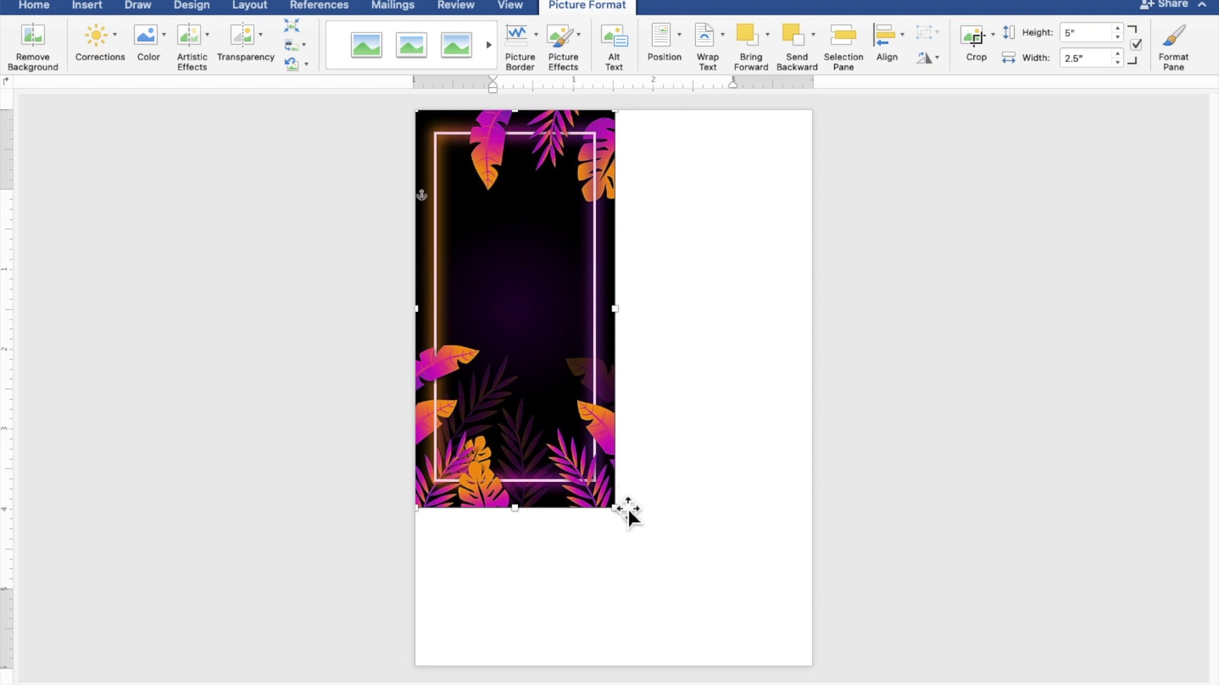
{"action": "left_click_drag", "start_coordinate": [623, 513], "coordinate": [702, 649]}
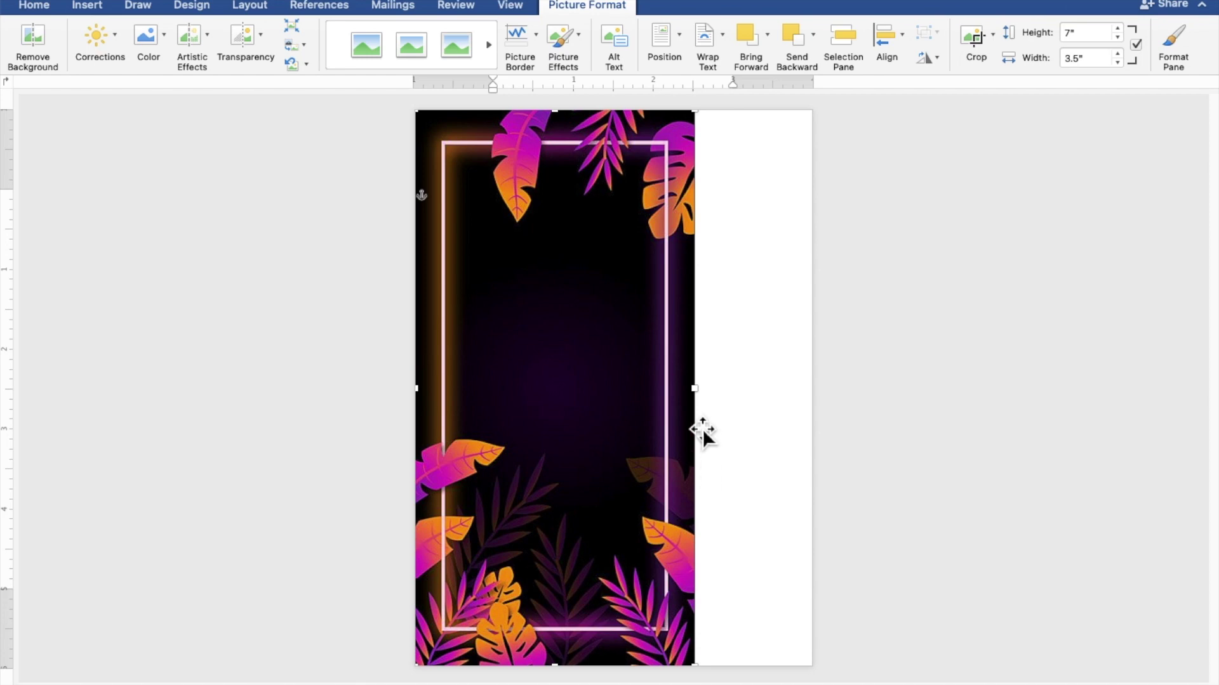
{"action": "left_click_drag", "start_coordinate": [703, 400], "coordinate": [823, 402]}
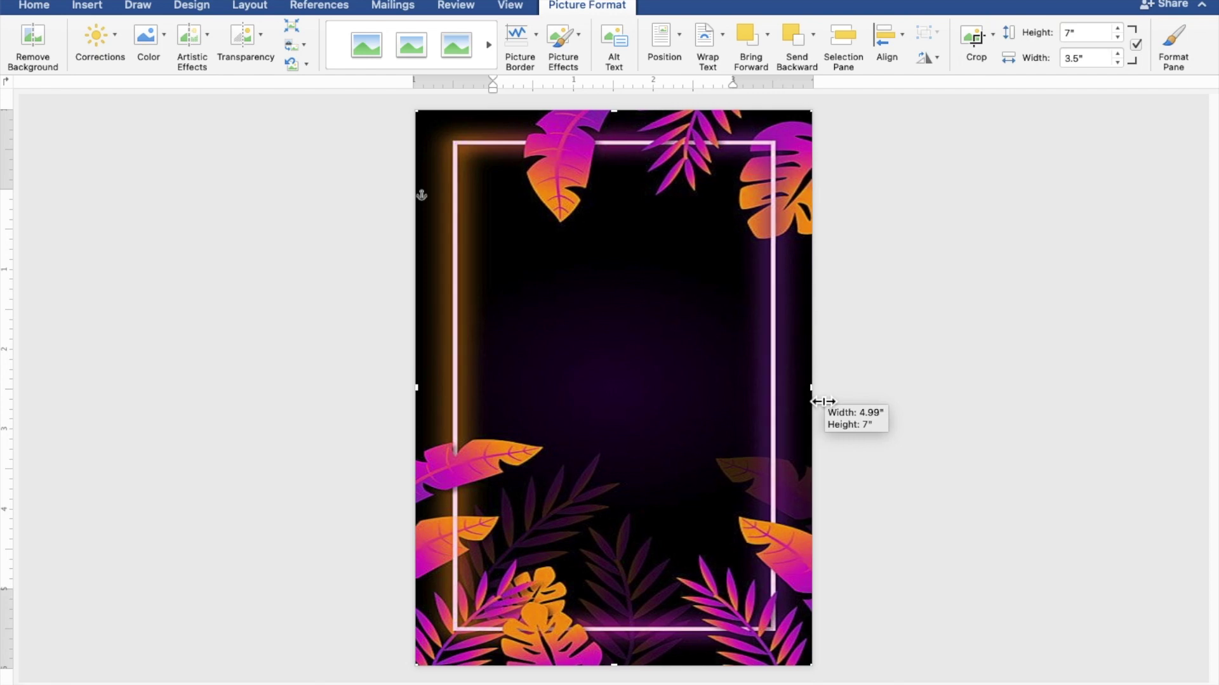
{"action": "left_click_drag", "start_coordinate": [823, 402], "coordinate": [815, 397]}
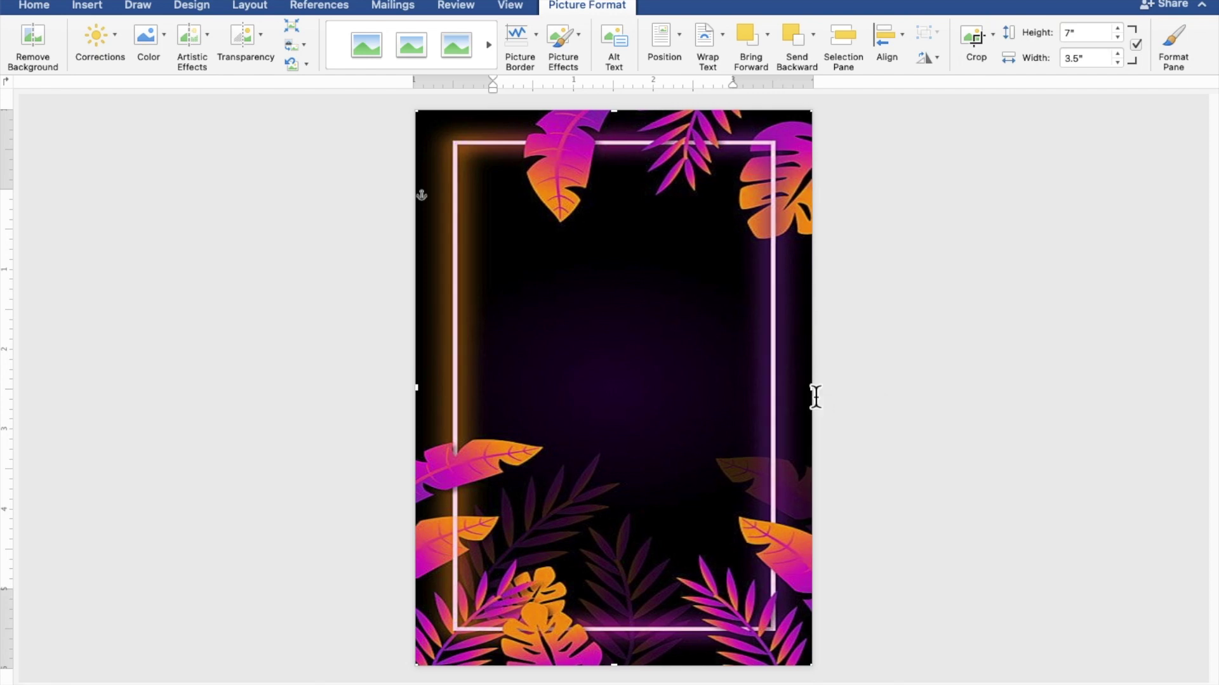
{"action": "left_click", "coordinate": [1099, 411]}
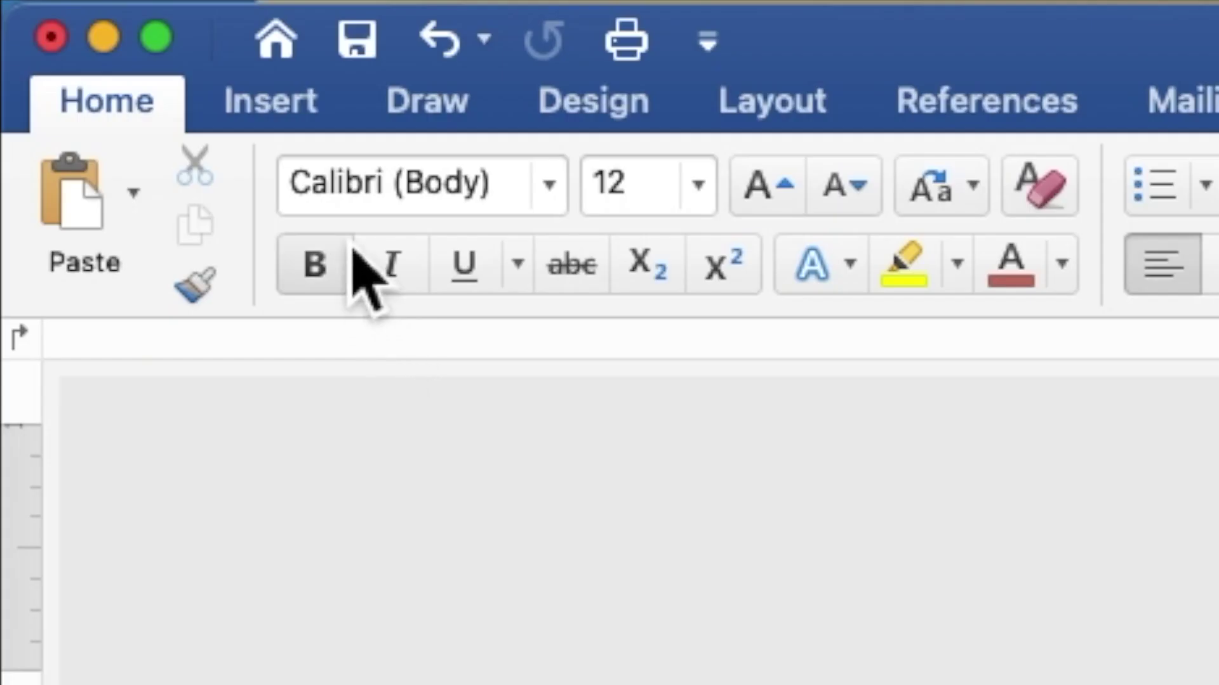
Step: Draw a 4.8" by 4" rectangle covering the inside of the neon frame
{"action": "left_click", "coordinate": [287, 111]}
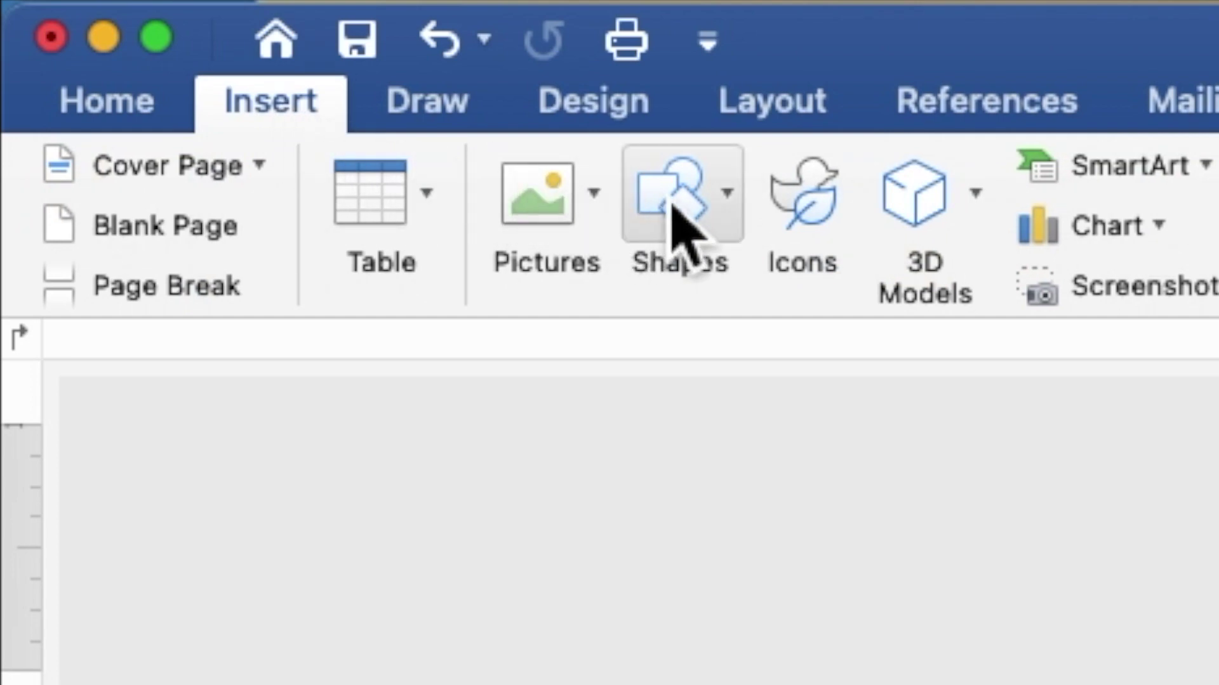
{"action": "left_click", "coordinate": [680, 235]}
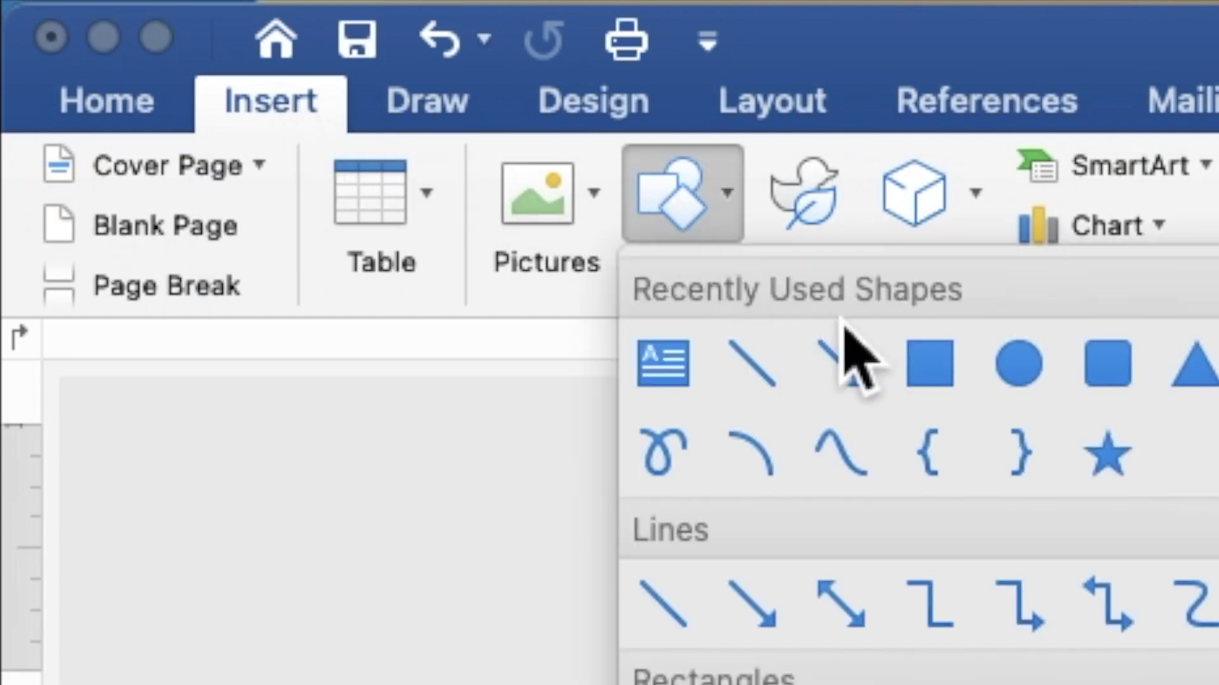
{"action": "left_click", "coordinate": [927, 376]}
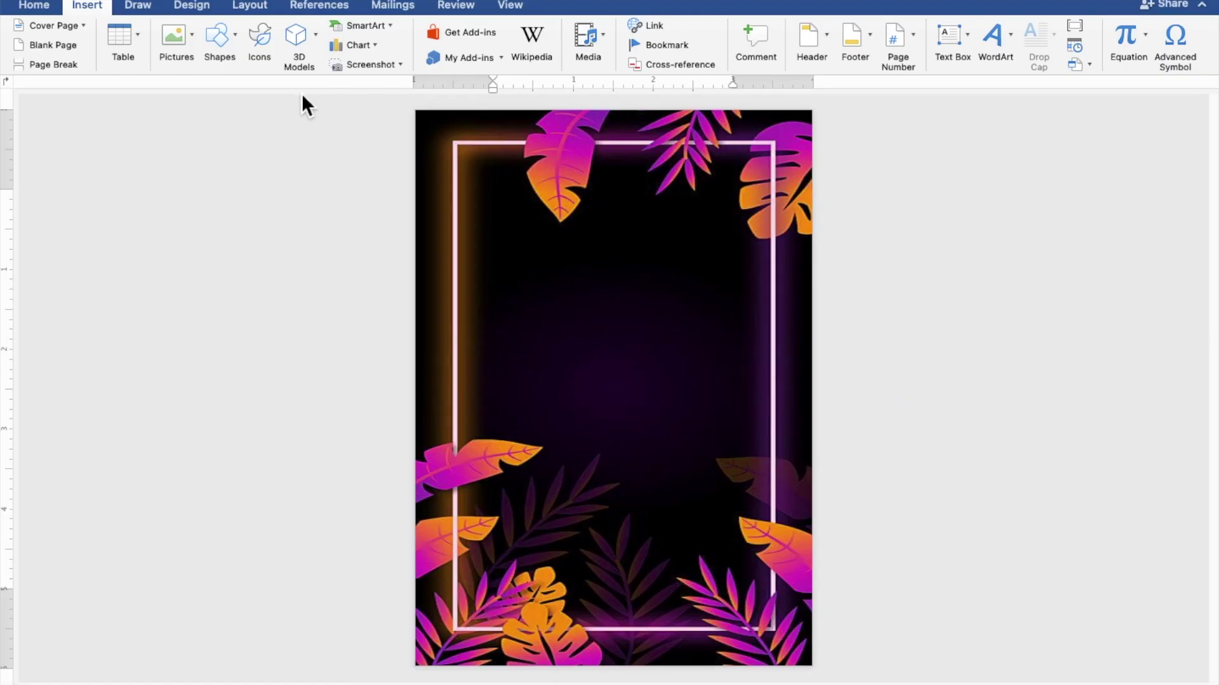
{"action": "mouse_move", "coordinate": [464, 201]}
{"action": "left_mouse_down"}
{"action": "mouse_move", "coordinate": [525, 470]}
{"action": "mouse_move", "coordinate": [781, 579]}
{"action": "left_mouse_up"}
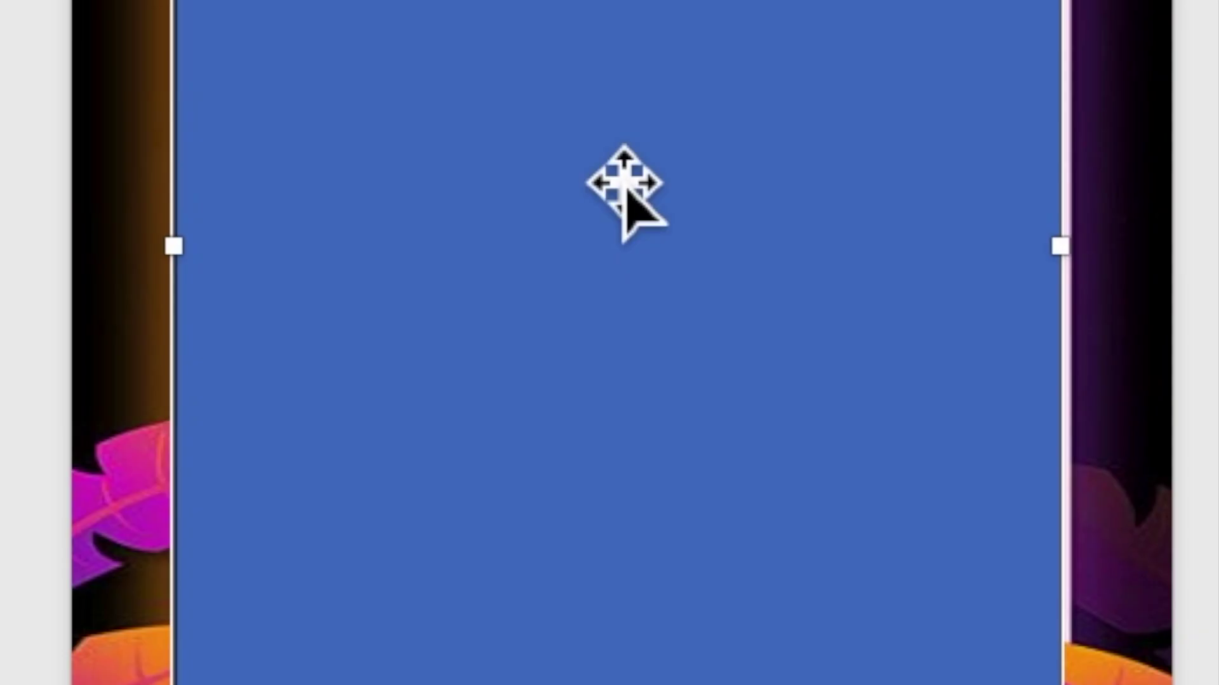
{"action": "right_click", "coordinate": [613, 354]}
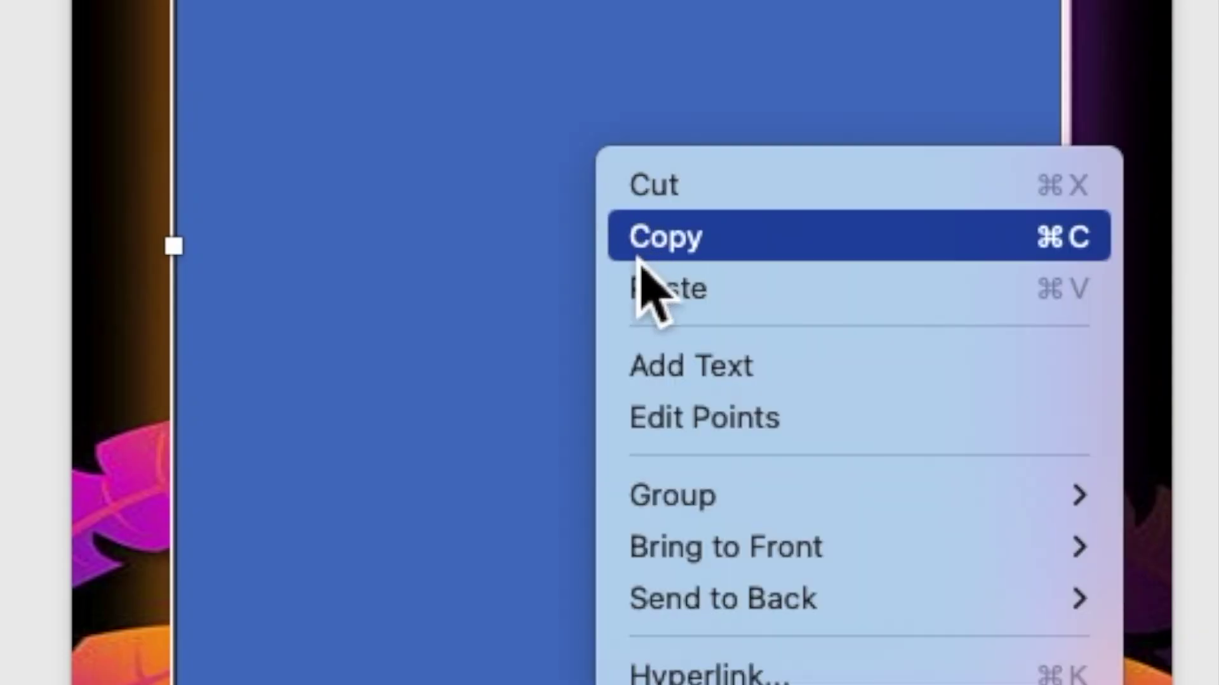
Step: Type TOGETHER WITH THEIR FAMILIES as the rectangle's first line, followed by a blank line
{"action": "left_click", "coordinate": [671, 379]}
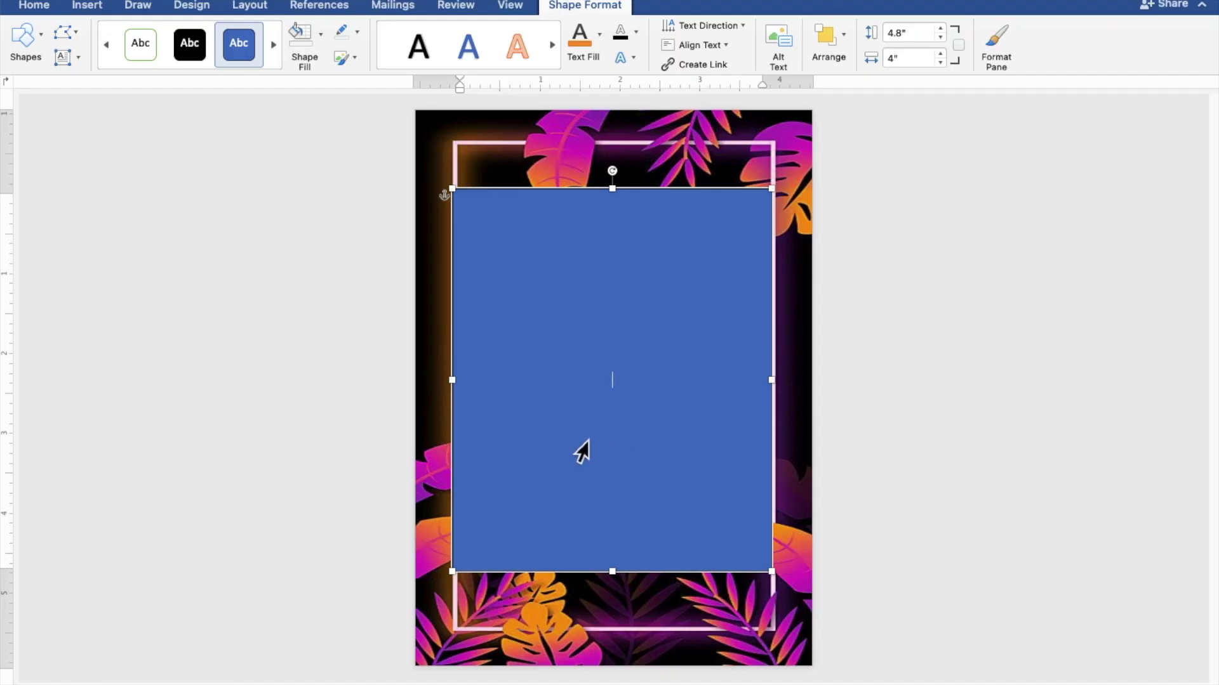
{"action": "scroll", "coordinate": [572, 449], "scroll_direction": "up", "scroll_amount": 1}
{"action": "scroll", "coordinate": [571, 449], "scroll_direction": "up", "scroll_amount": 2}
{"action": "scroll", "coordinate": [572, 450], "scroll_direction": "up", "scroll_amount": 2}
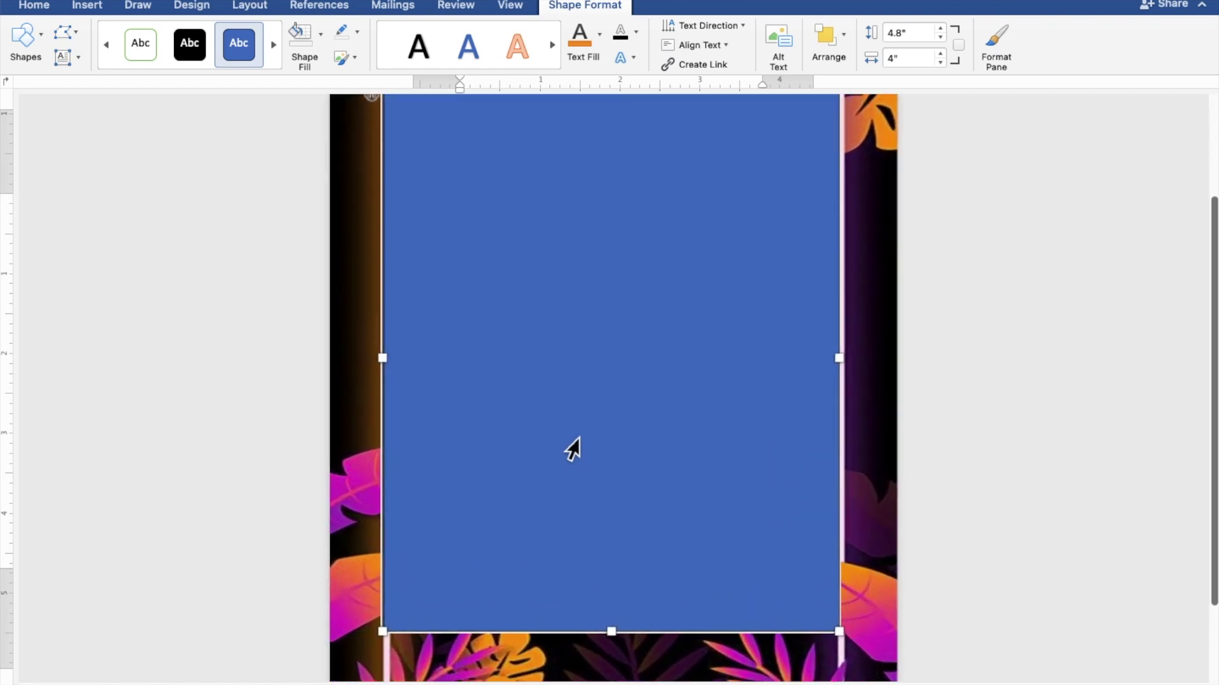
{"action": "scroll", "coordinate": [572, 449], "scroll_direction": "up", "scroll_amount": 1}
{"action": "scroll", "coordinate": [572, 449], "scroll_direction": "up", "scroll_amount": 1}
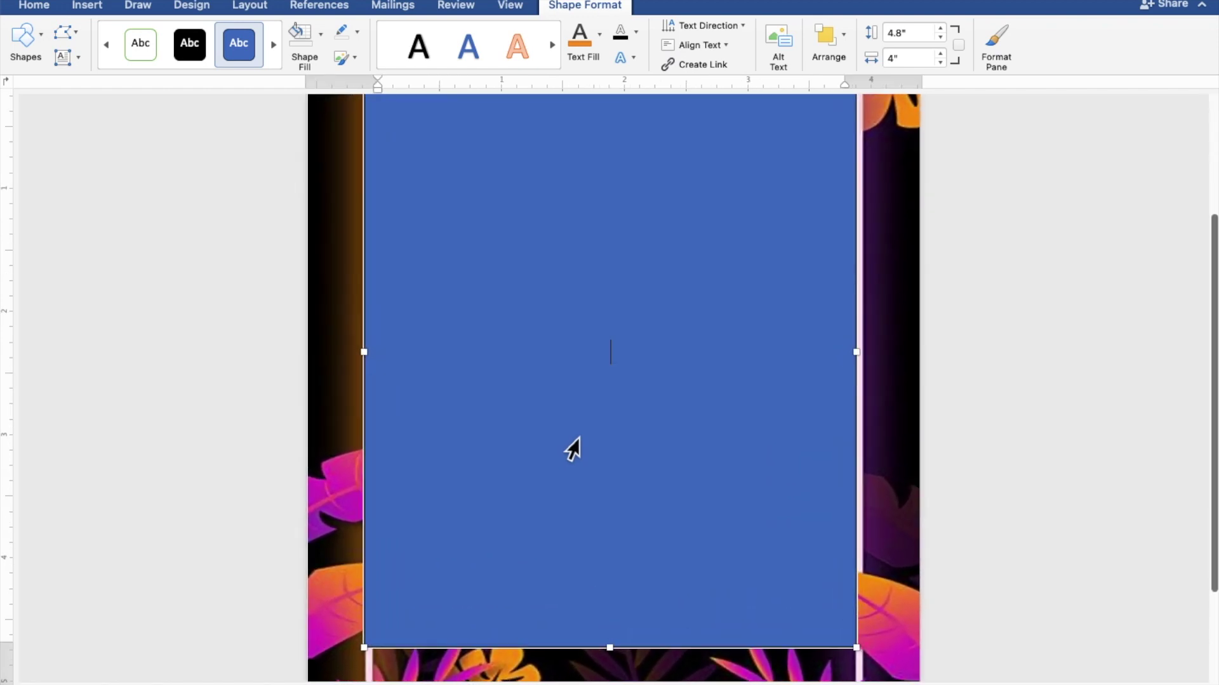
{"action": "scroll", "coordinate": [572, 450], "scroll_direction": "up", "scroll_amount": 1}
{"action": "scroll", "coordinate": [572, 450], "scroll_direction": "up", "scroll_amount": 1}
{"action": "scroll", "coordinate": [572, 449], "scroll_direction": "up", "scroll_amount": 1}
{"action": "scroll", "coordinate": [572, 449], "scroll_direction": "down", "scroll_amount": 2}
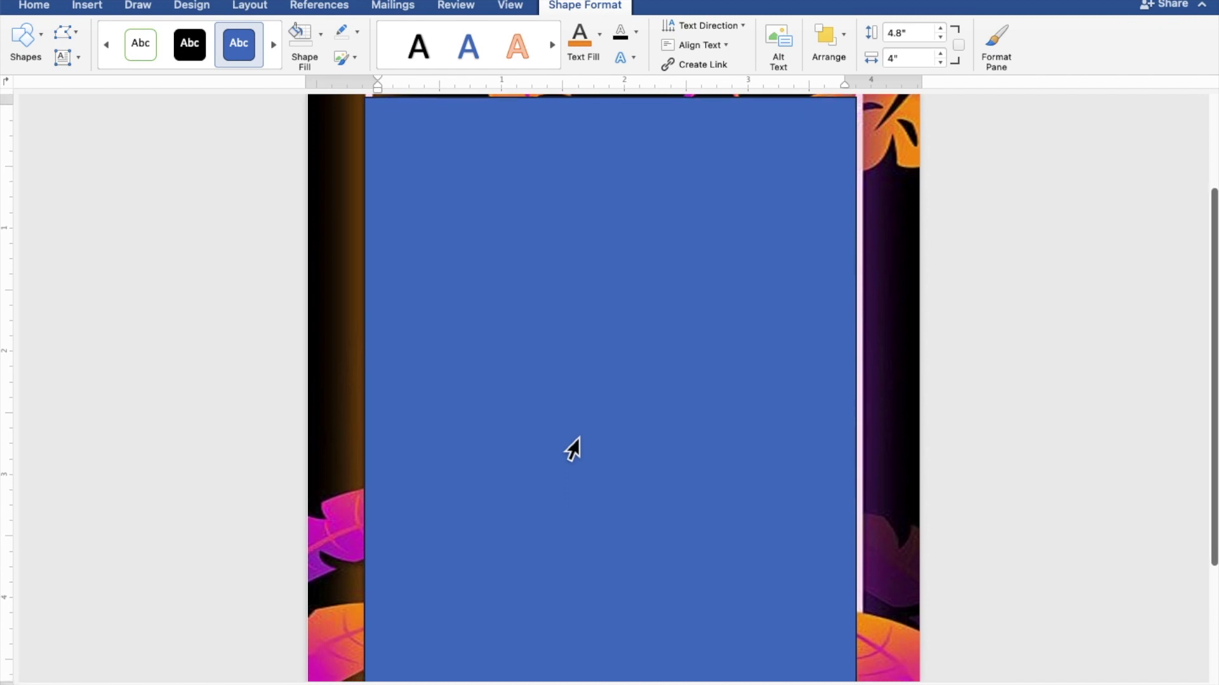
{"action": "left_click", "coordinate": [572, 449]}
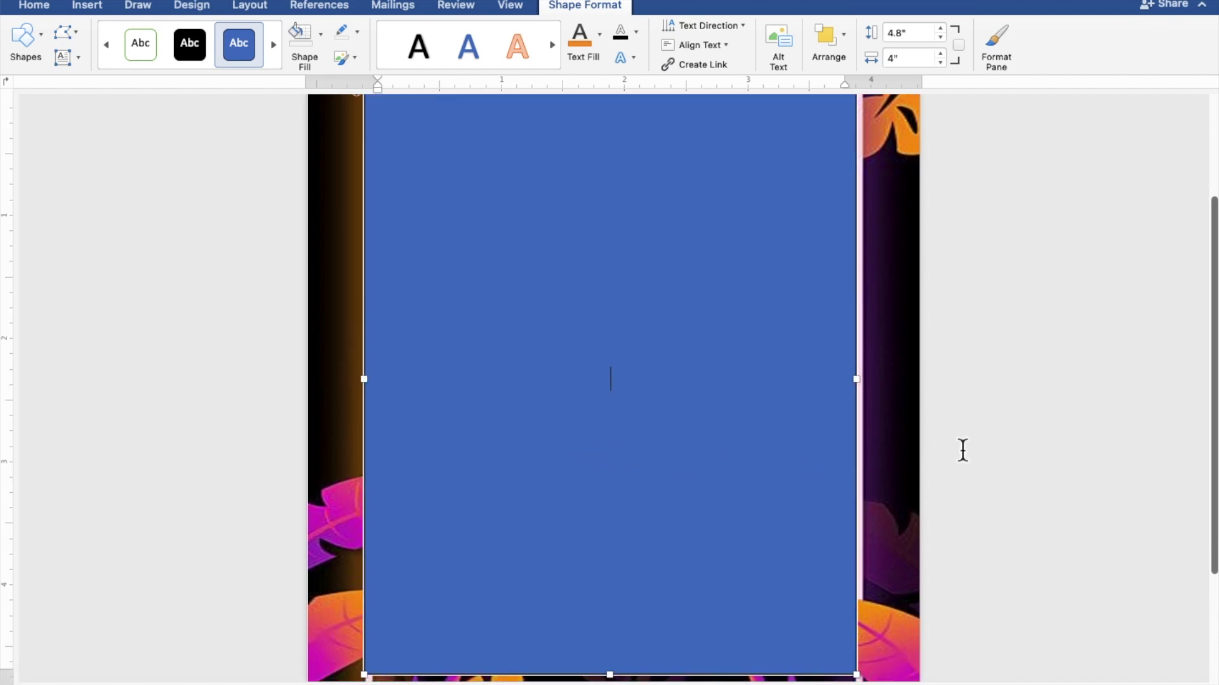
{"action": "type", "text": "TO"}
{"action": "type", "text": "GE"}
{"action": "type", "text": "THE"}
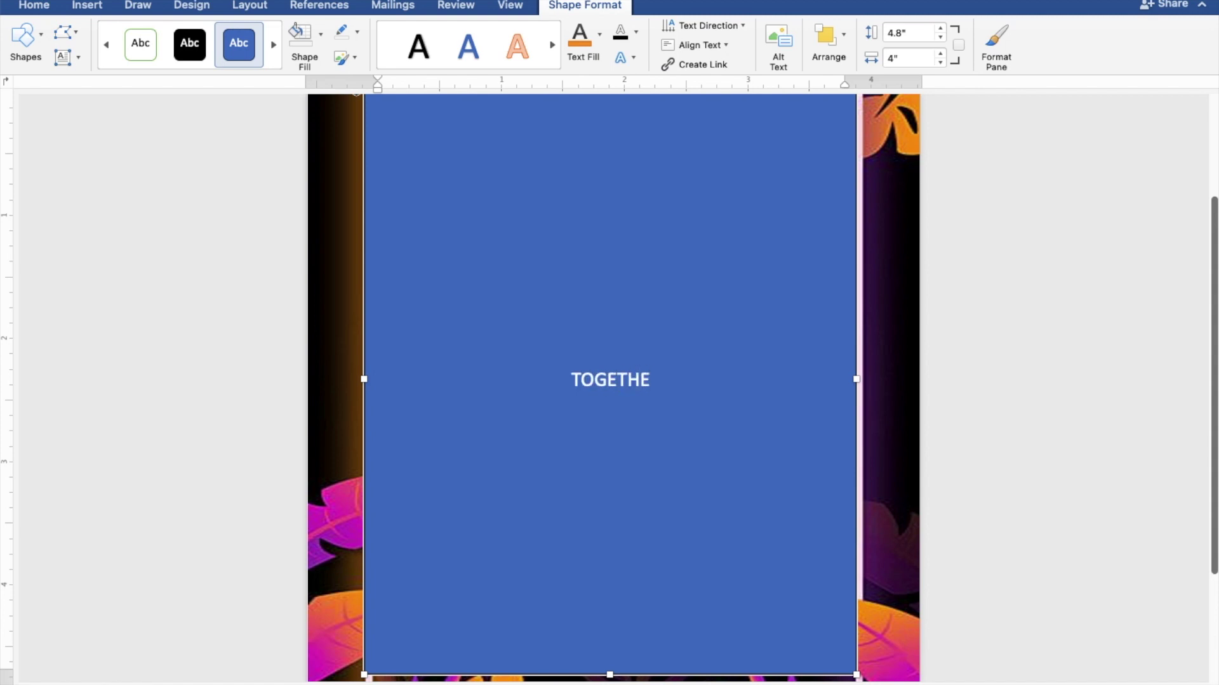
{"action": "type", "text": "R WITH "}
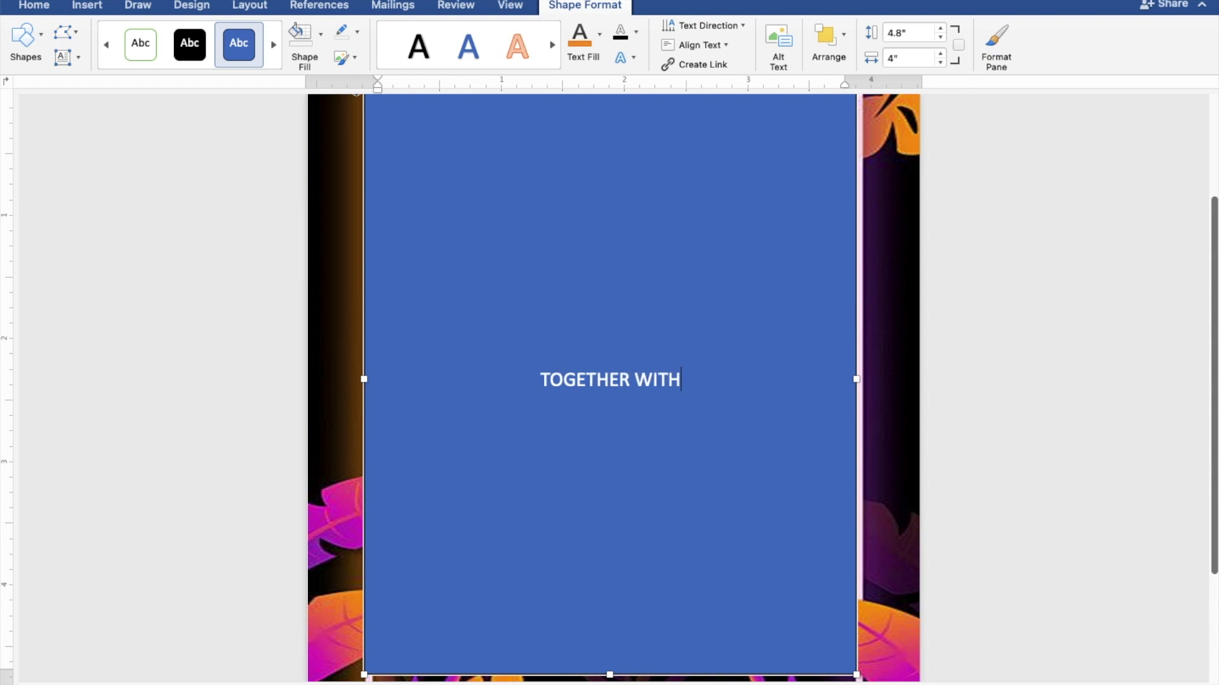
{"action": "type", "text": "THEI"}
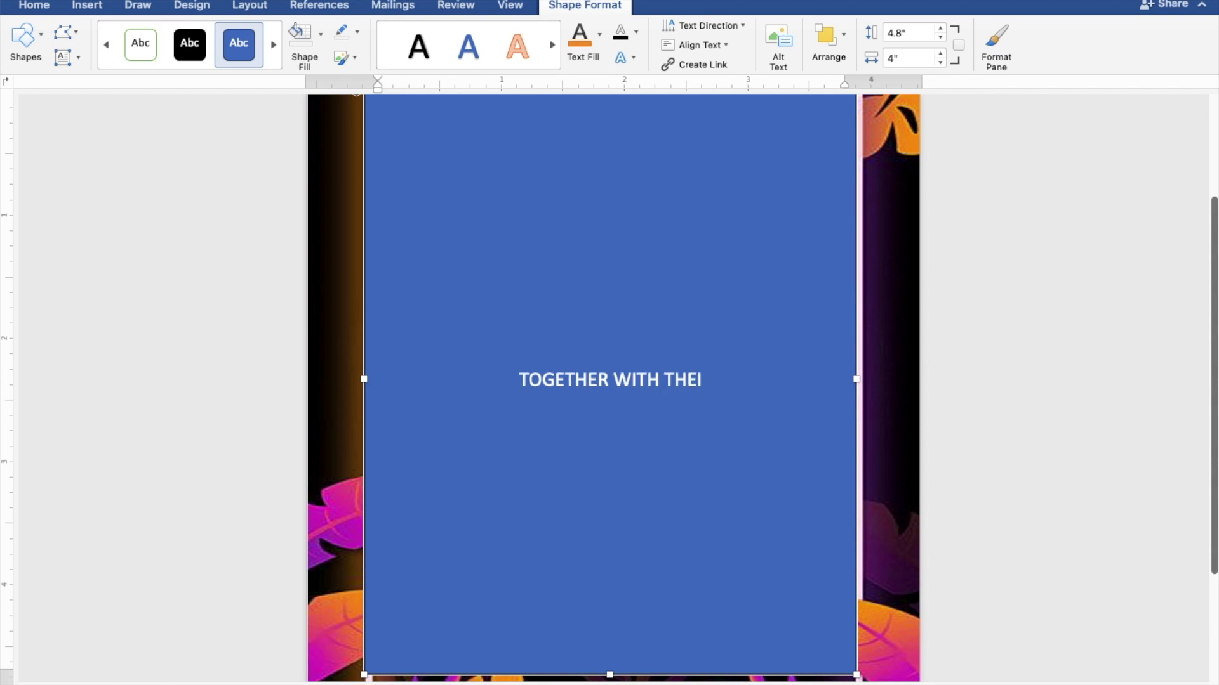
{"action": "type", "text": "R F"}
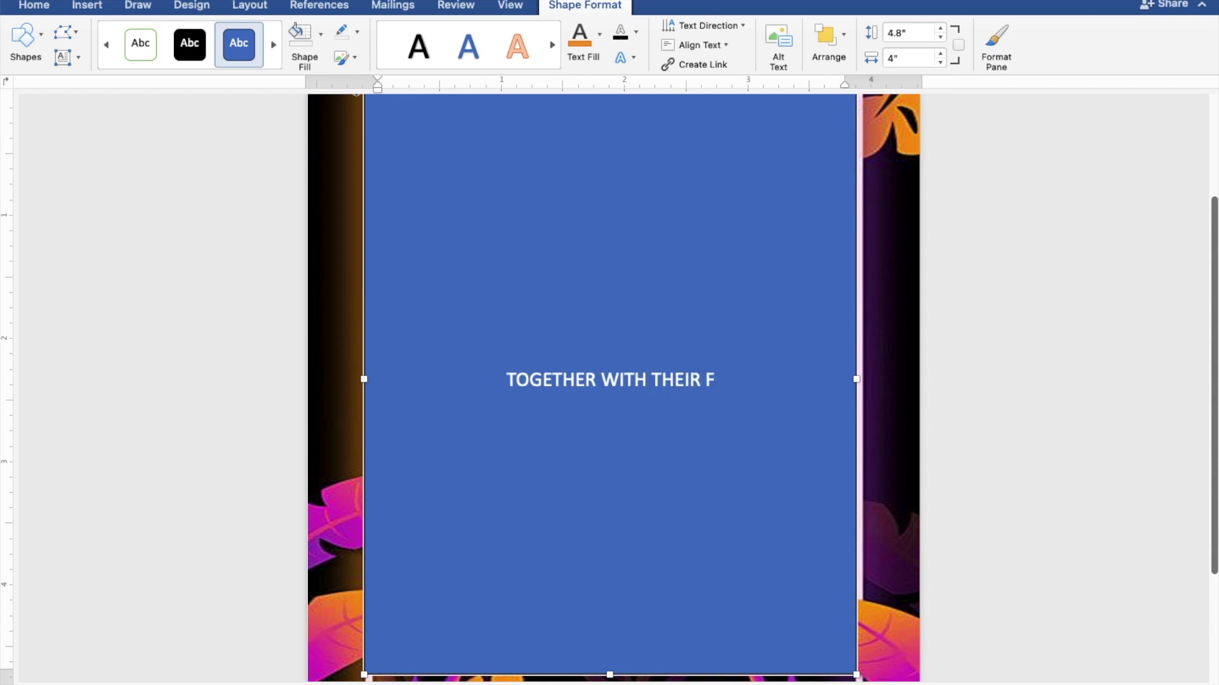
{"action": "type", "text": "AMILIES"}
{"action": "key", "text": "Return"}
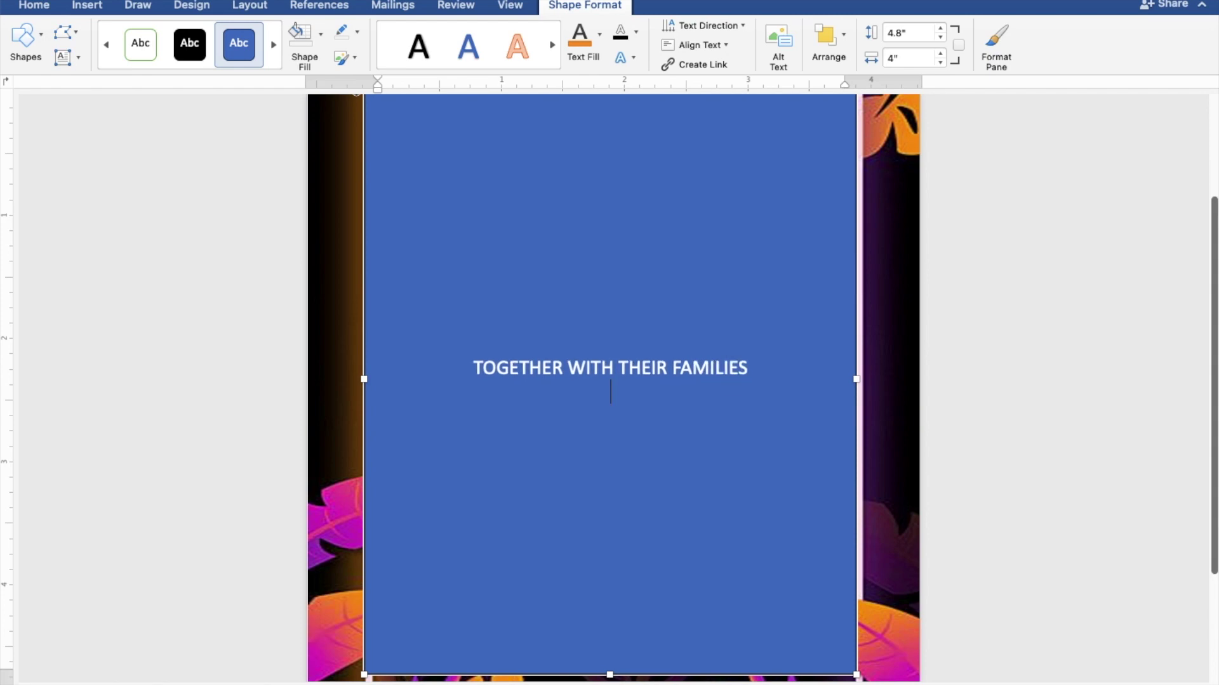
{"action": "key", "text": "Return"}
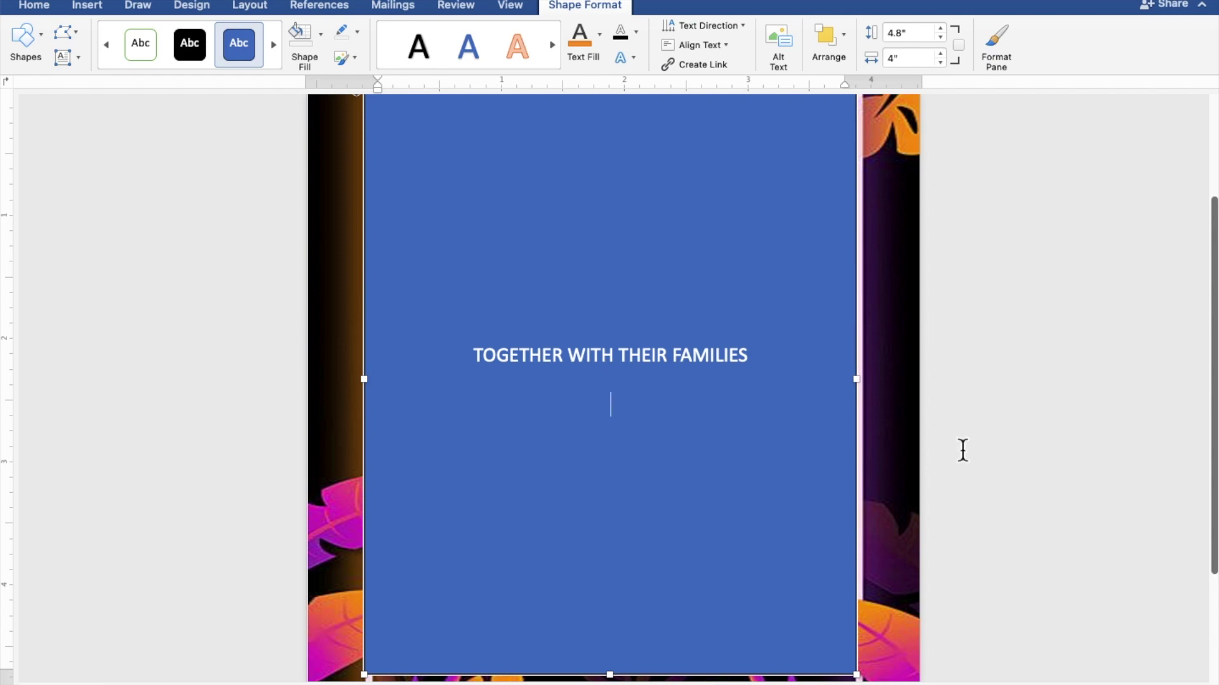
Step: Add the groom's name, AND, and the bride's name on separate lines
{"action": "type", "text": "Ken "}
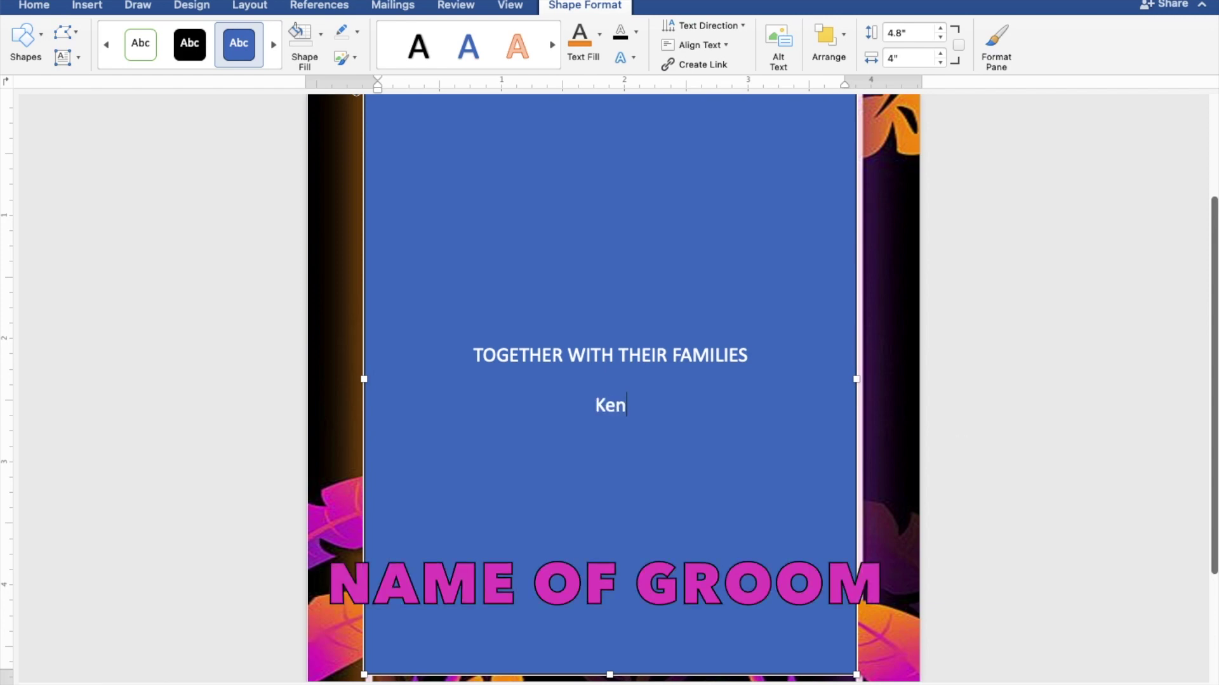
{"action": "type", "text": "Aquino"}
{"action": "key", "text": "Return"}
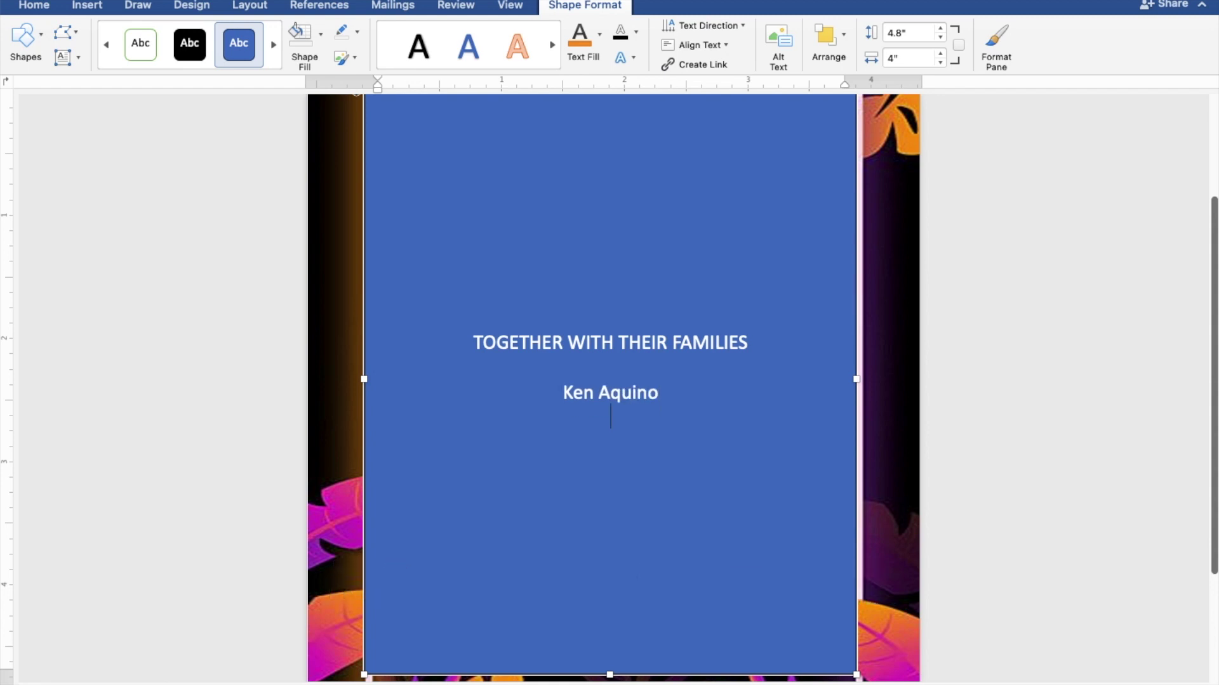
{"action": "type", "text": "AN"}
{"action": "type", "text": "D"}
{"action": "key", "text": "Return"}
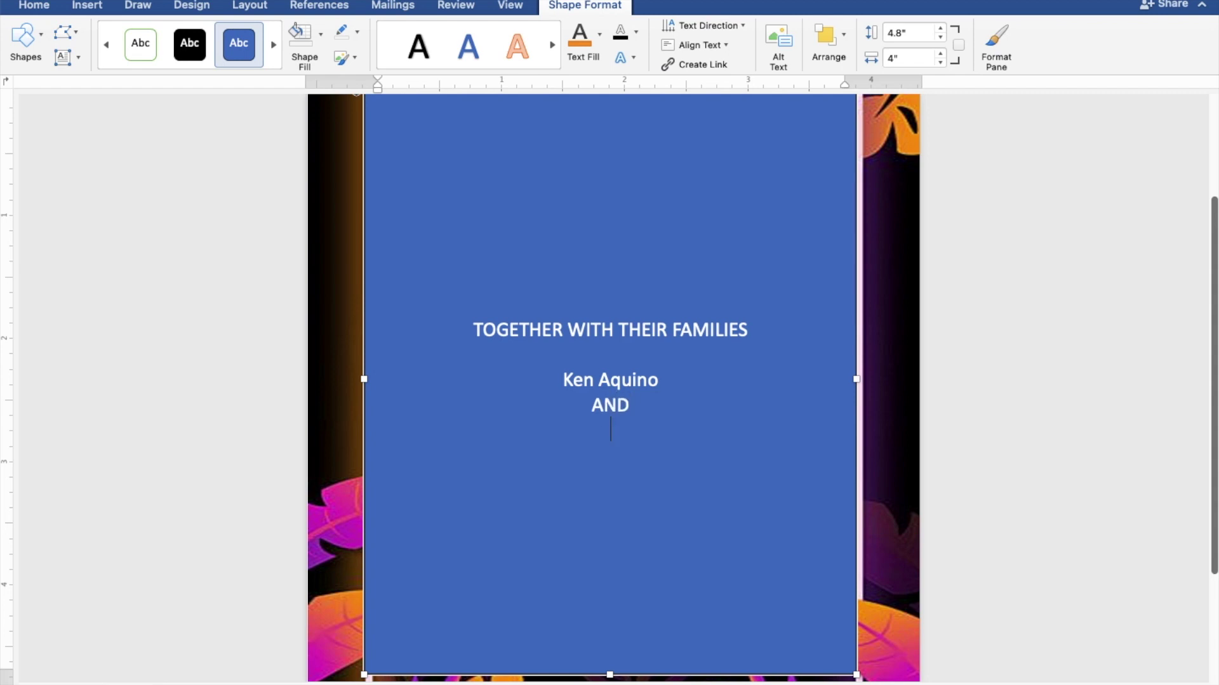
{"action": "type", "text": "Cassy"}
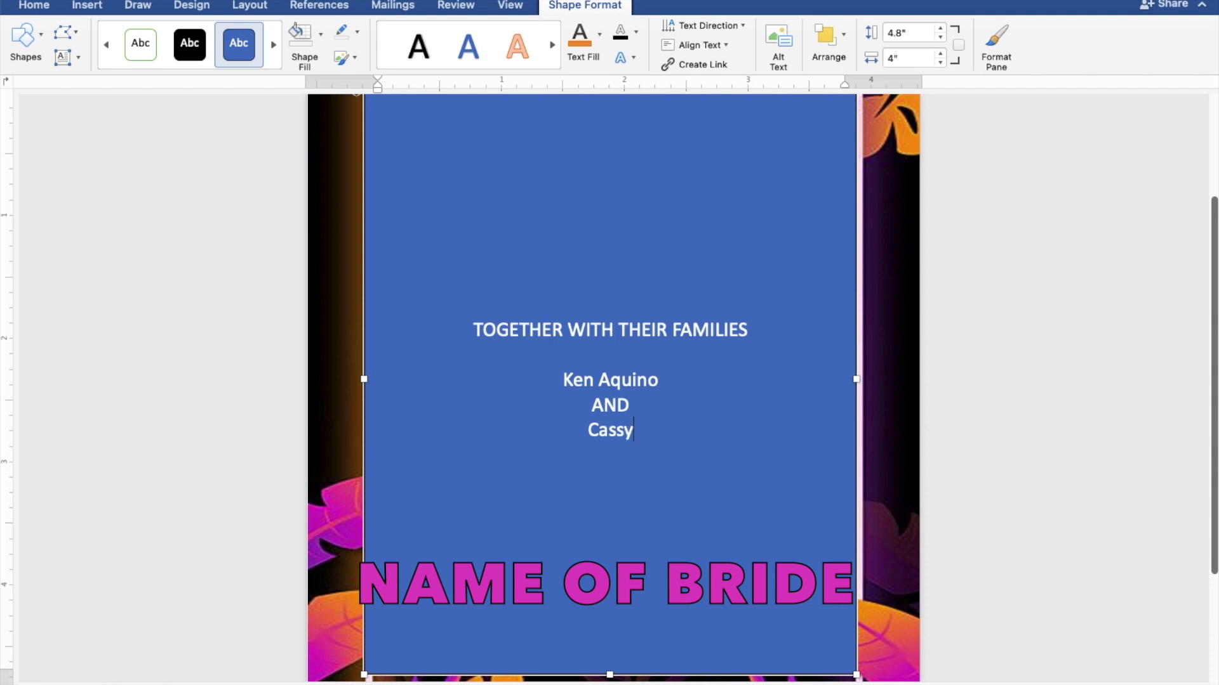
{"action": "type", "text": " Soriano"}
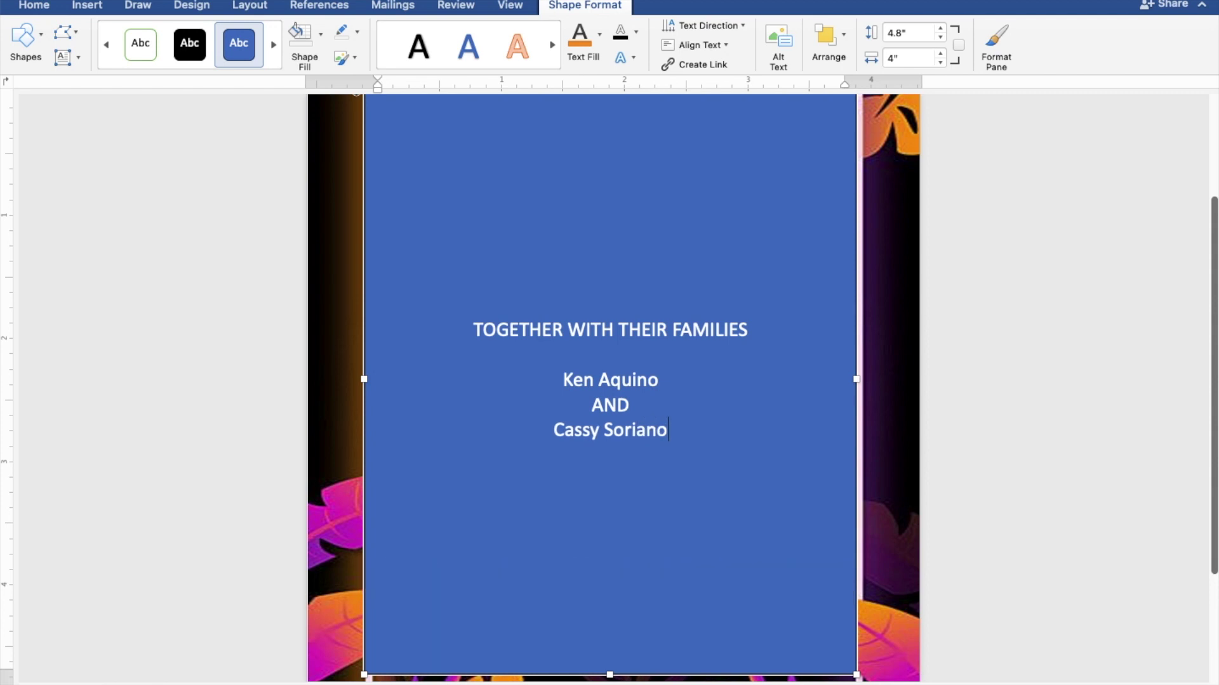
{"action": "key", "text": "Return"}
{"action": "key", "text": "Return"}
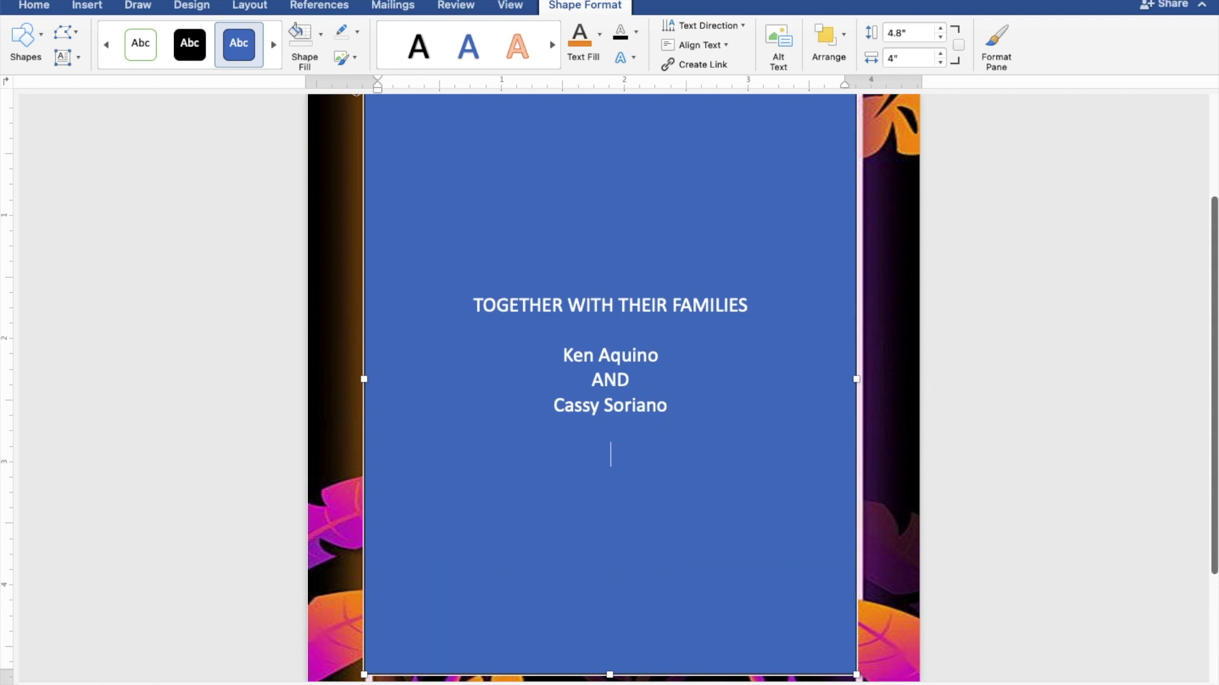
Step: Type REQUEST THE PLEASURE OF YOUR PRESENCE and AS THEY JOYFULLY UNITE IN MARRIAGE
{"action": "type", "text": "REQUEST T"}
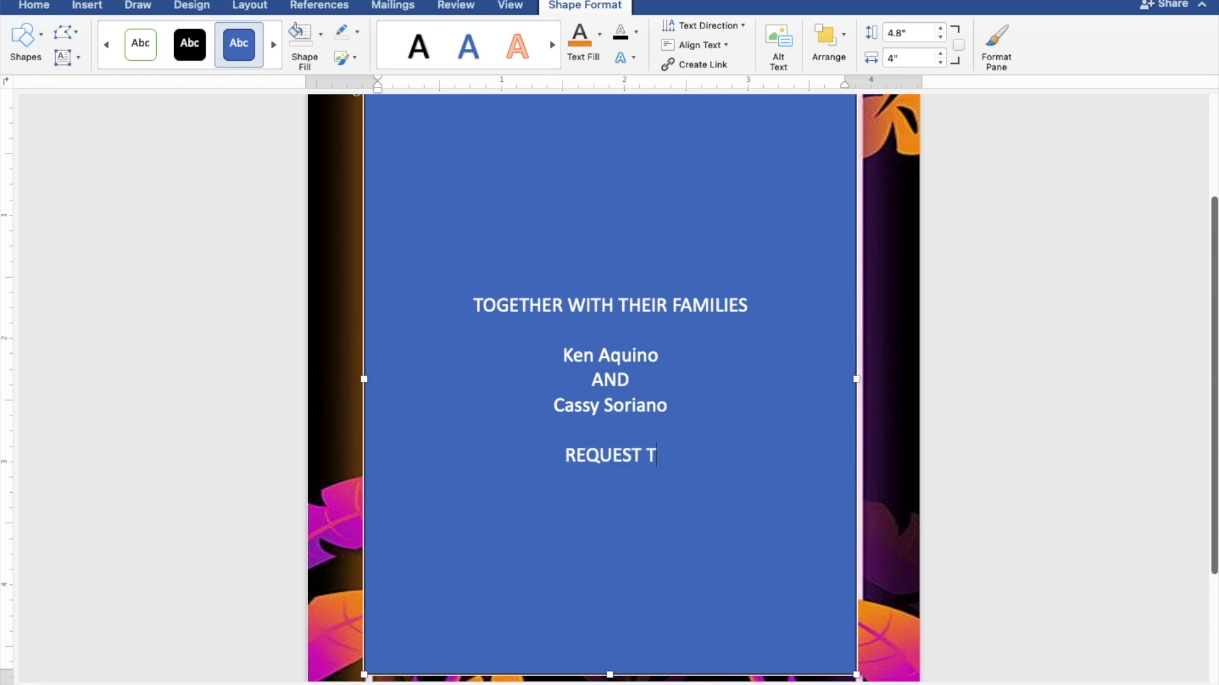
{"action": "type", "text": "HE "}
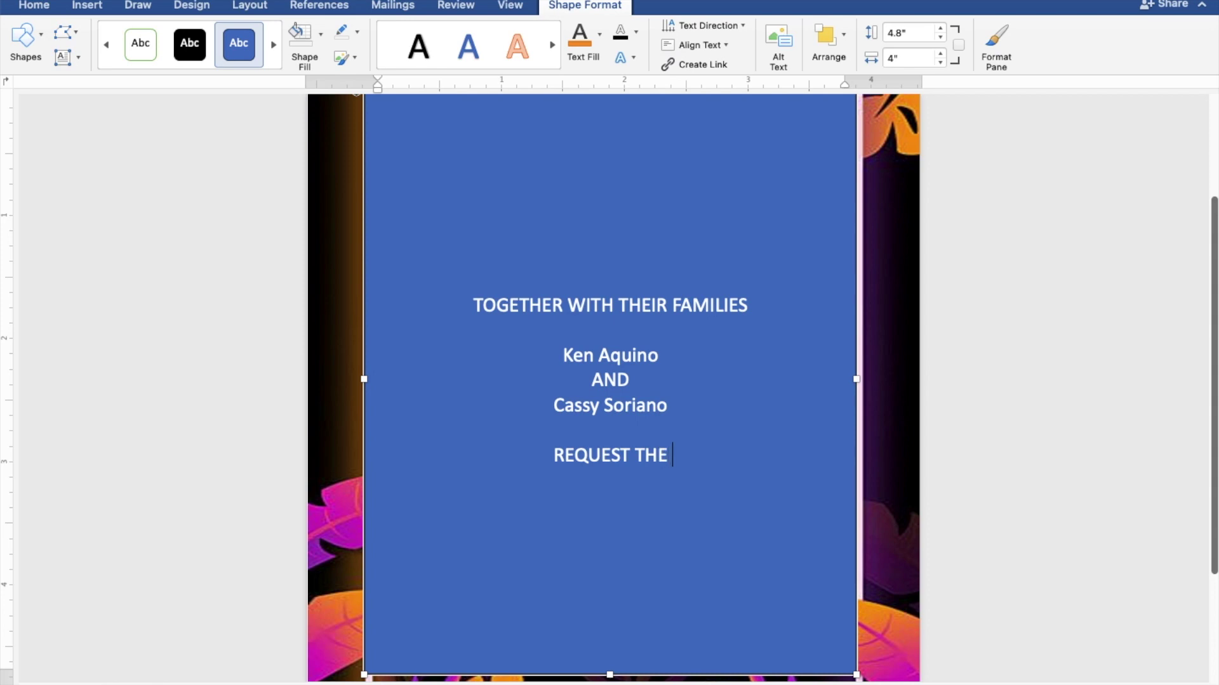
{"action": "type", "text": "PLEASU"}
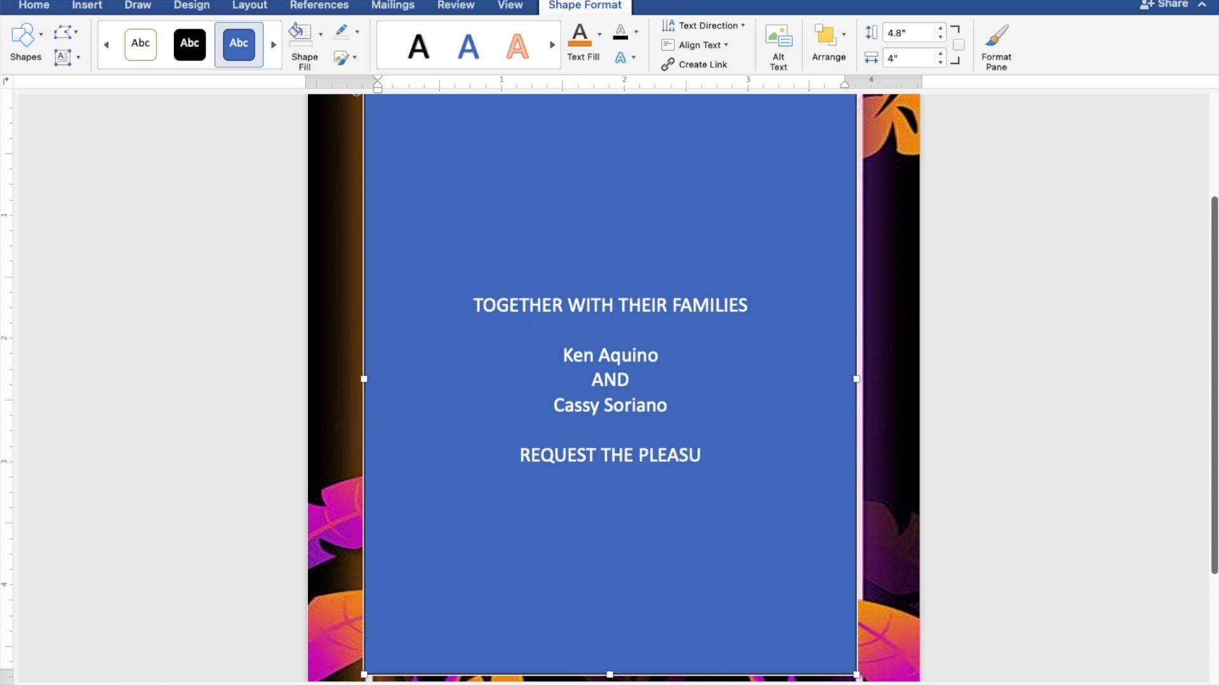
{"action": "type", "text": "RE "}
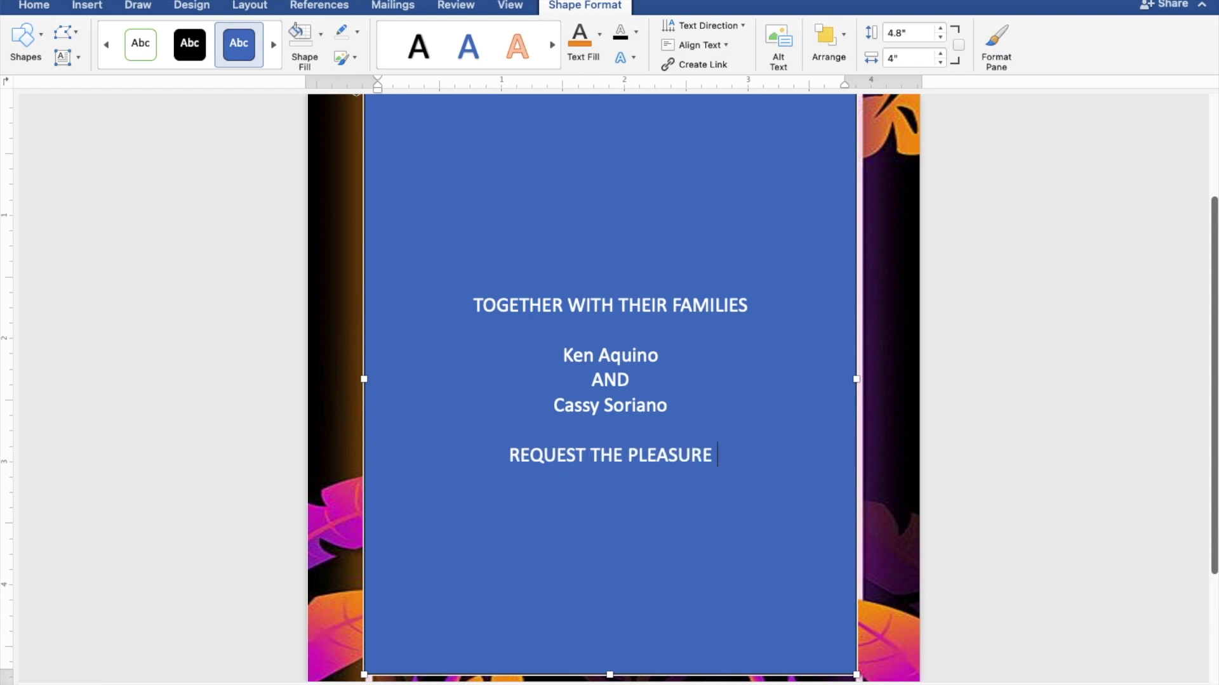
{"action": "type", "text": "OF "}
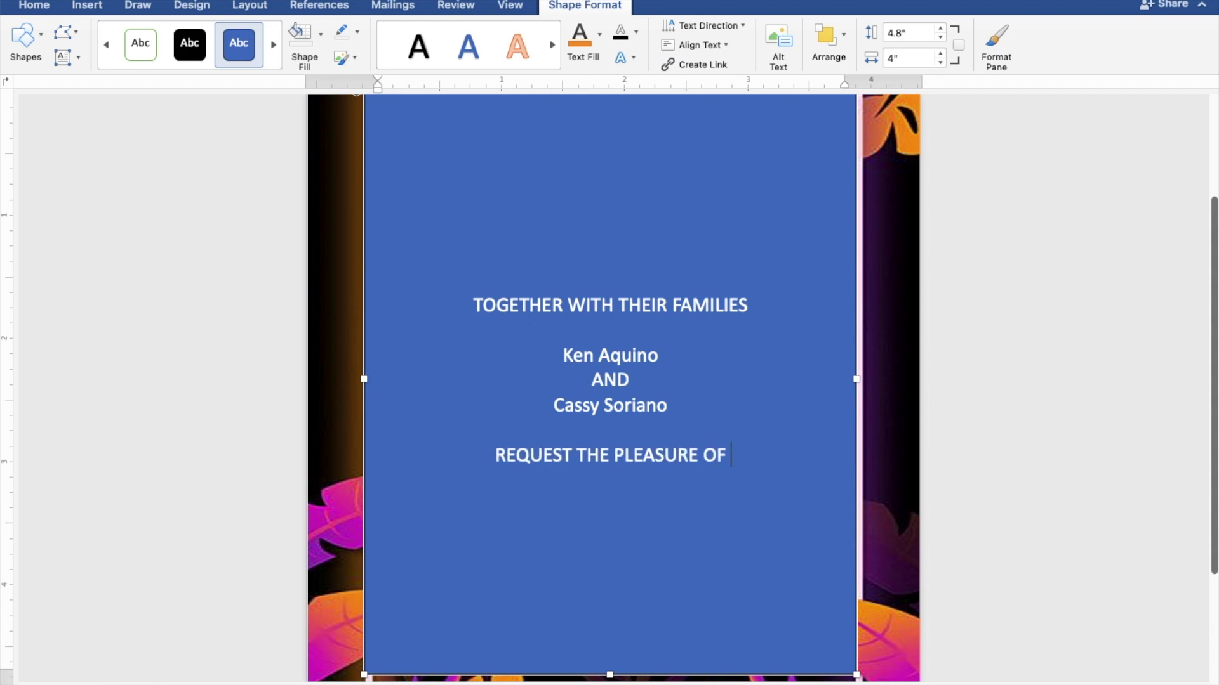
{"action": "type", "text": "YOUR"}
{"action": "type", "text": "PRESENCE"}
{"action": "key", "text": "Return"}
{"action": "type", "text": "AS THEY "}
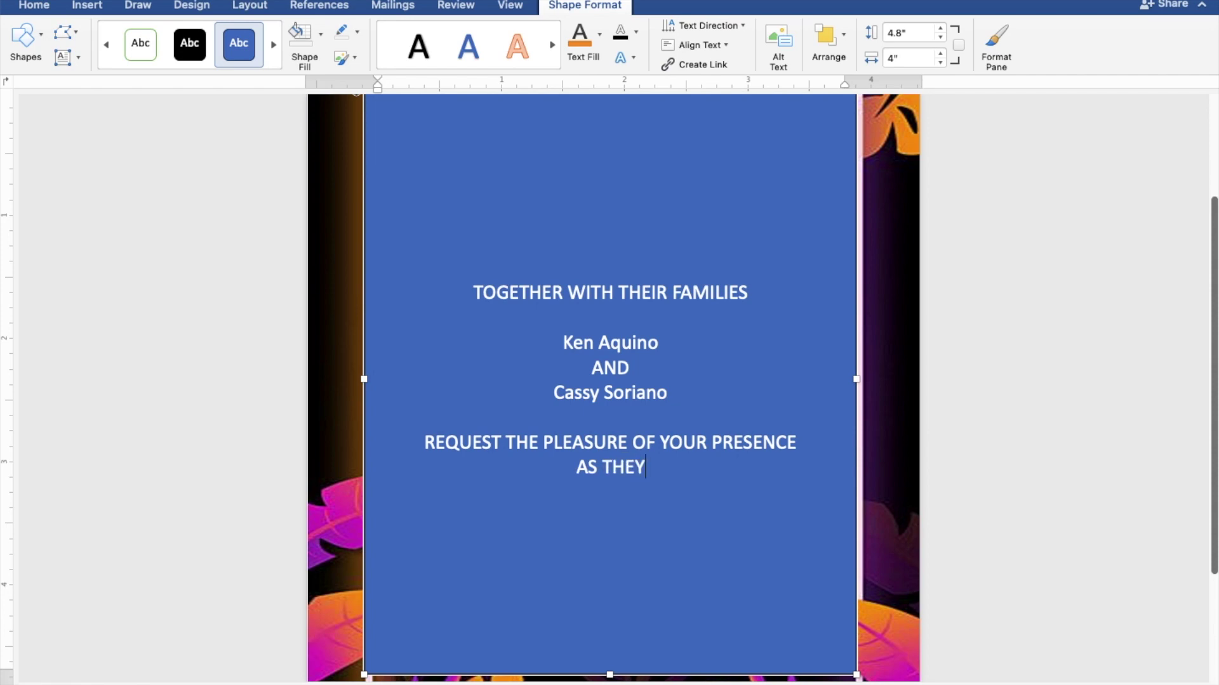
{"action": "type", "text": "JOYFU"}
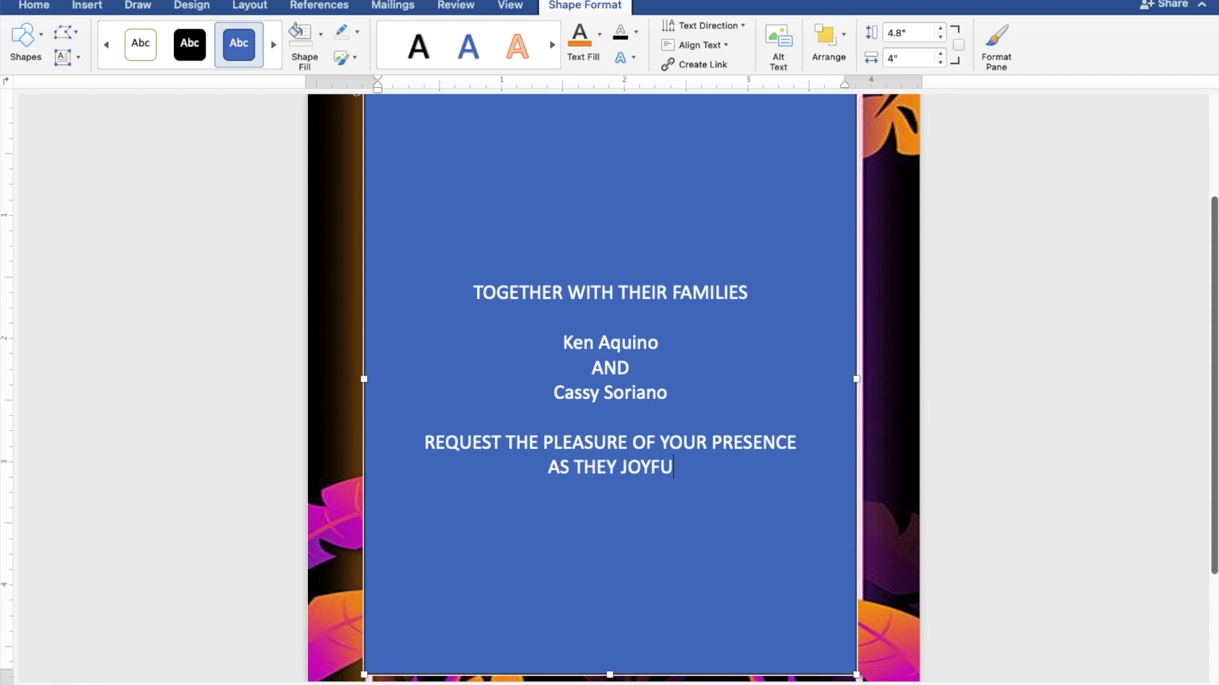
{"action": "type", "text": "LLY "}
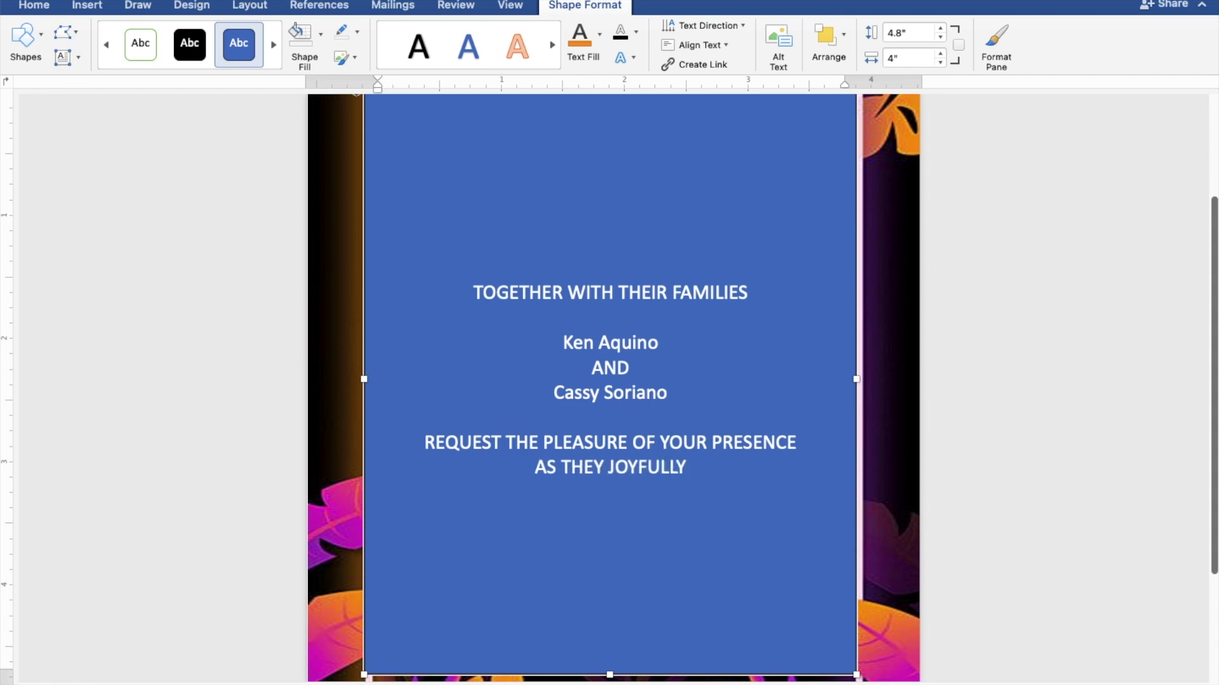
{"action": "type", "text": "UNITE "}
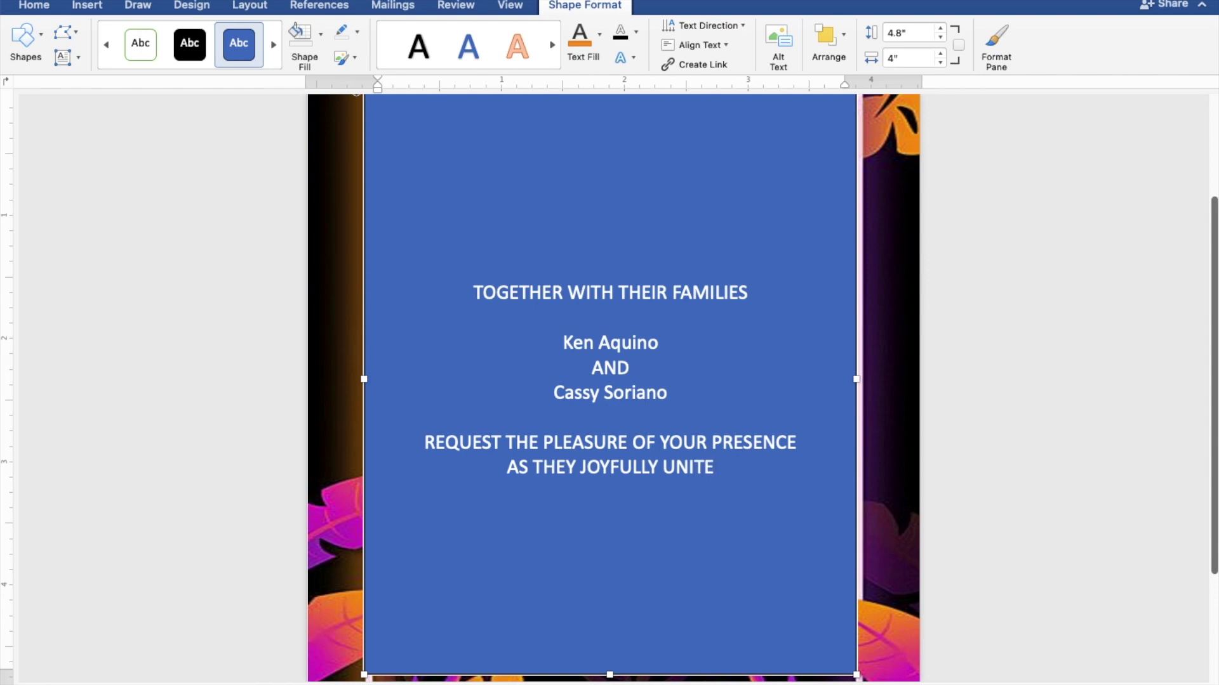
{"action": "type", "text": "IN "}
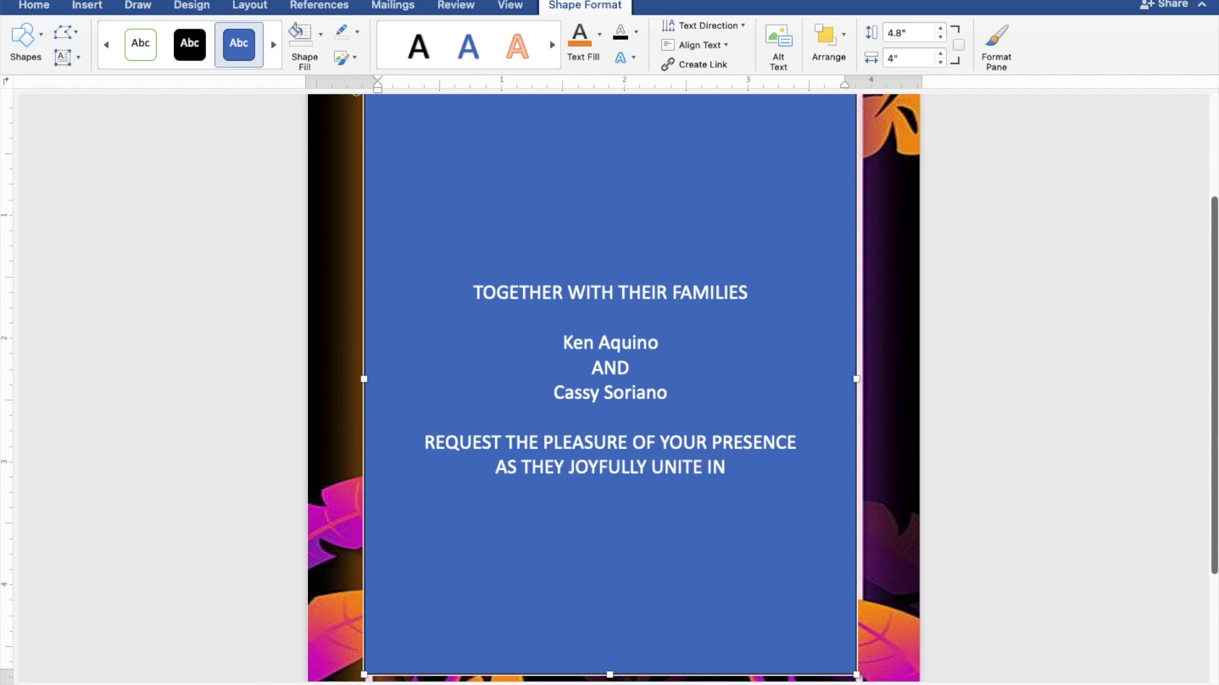
{"action": "type", "text": "MARRIAGE"}
{"action": "key", "text": "Return"}
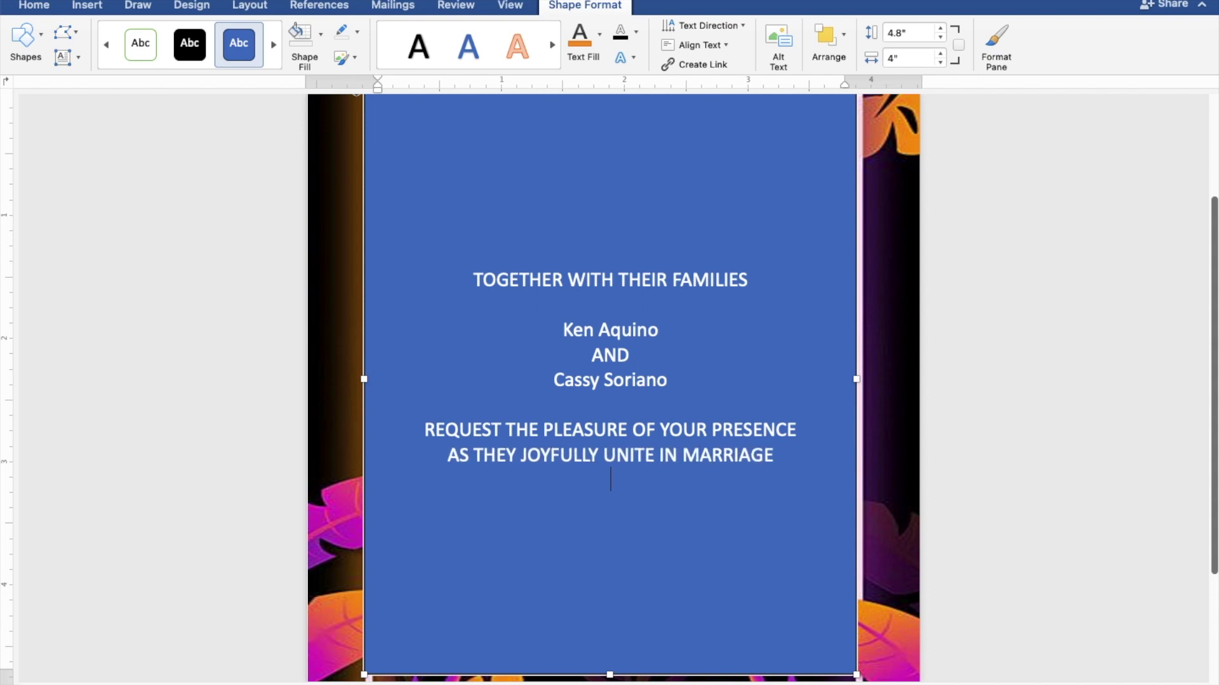
Step: Add SUNDAY and AUGUST 27, 2023 on lines below the marriage line
{"action": "key", "text": "Return"}
{"action": "type", "text": "SUNDAY"}
{"action": "key", "text": "Return"}
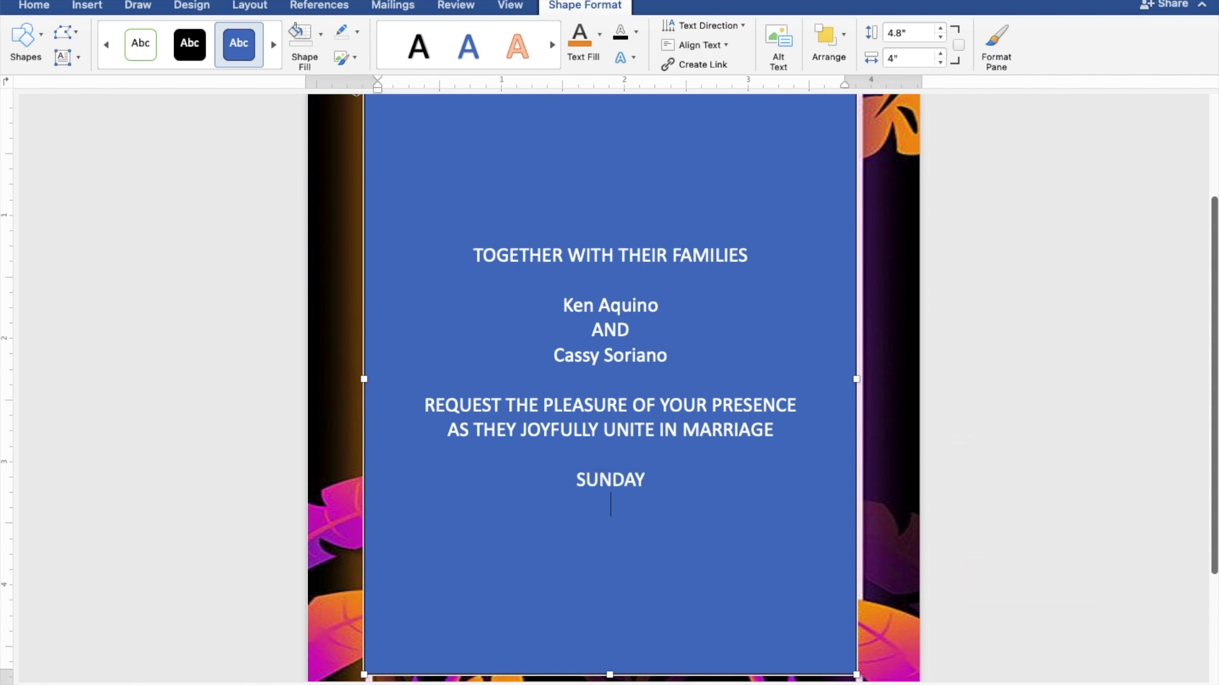
{"action": "type", "text": "AUGUST "}
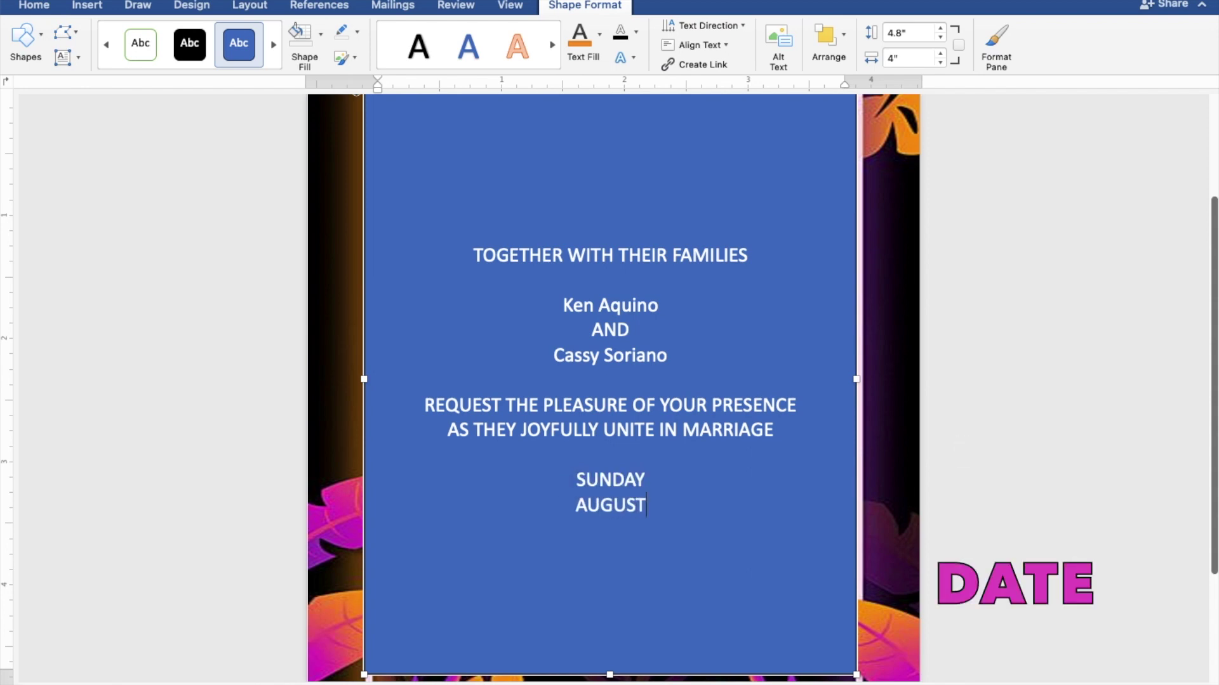
{"action": "type", "text": "27,"}
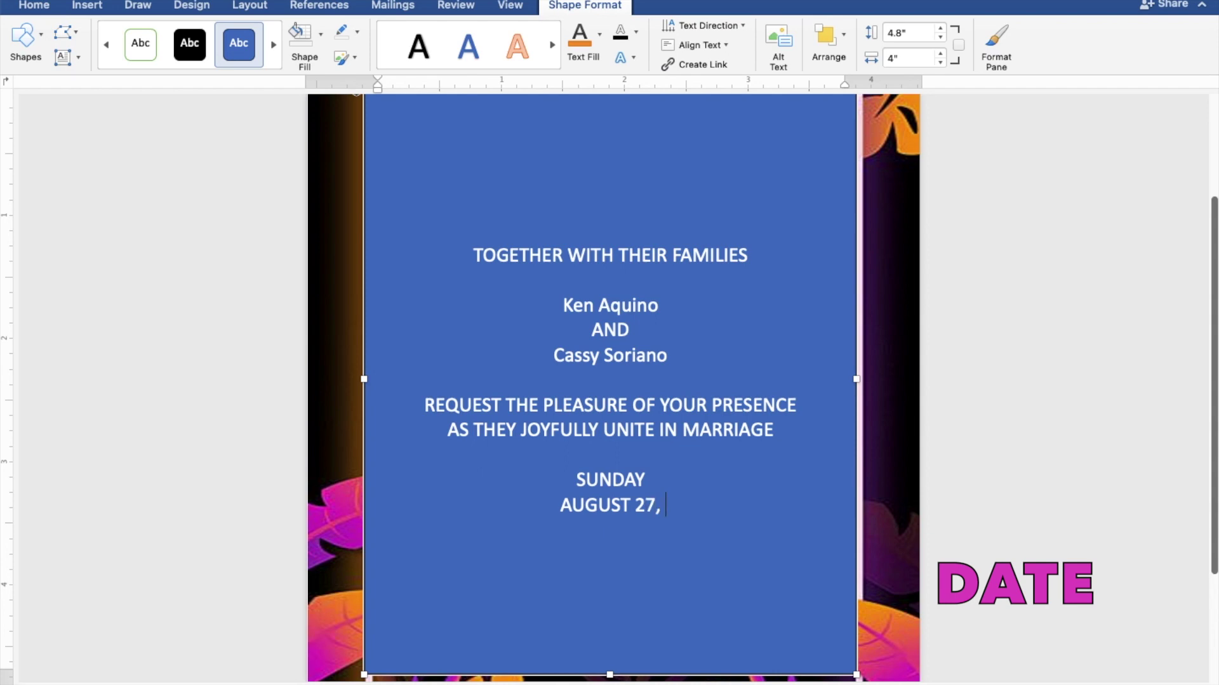
{"action": "type", "text": " 2023"}
Step: Add 10:00 IN THE MORNING and ST. THOMAS AQUINAS PARISH CHURCH on new lines
{"action": "key", "text": "Return"}
{"action": "type", "text": "1"}
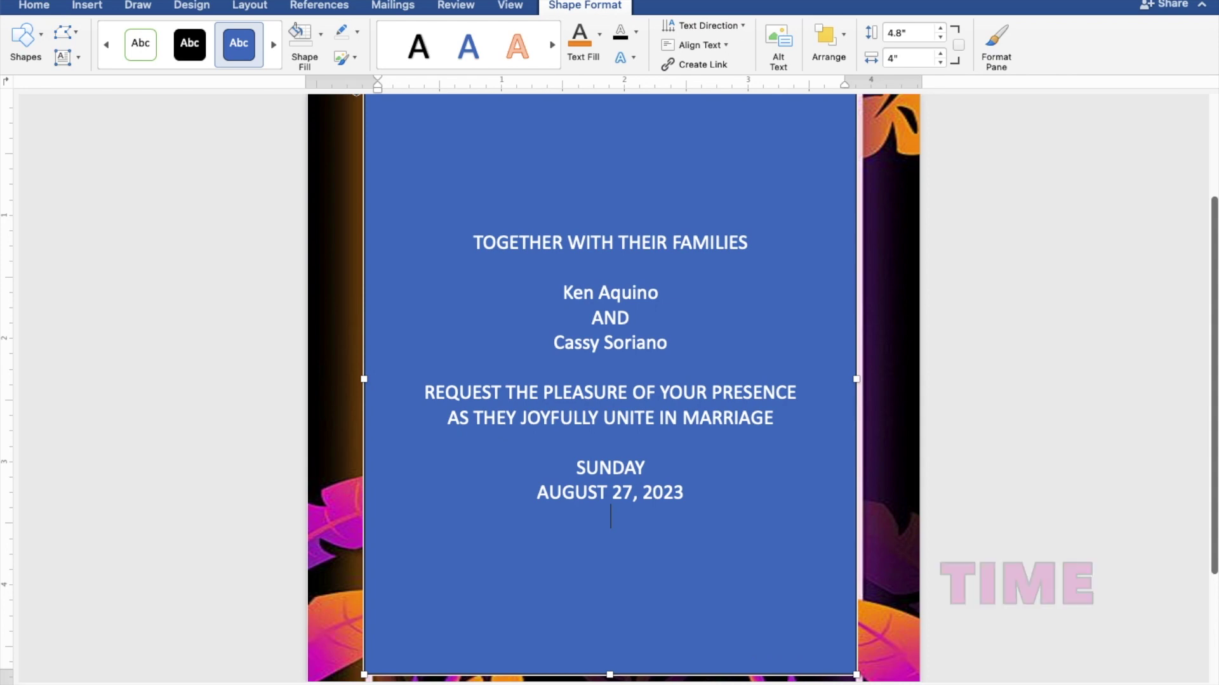
{"action": "type", "text": "0:00 IN T"}
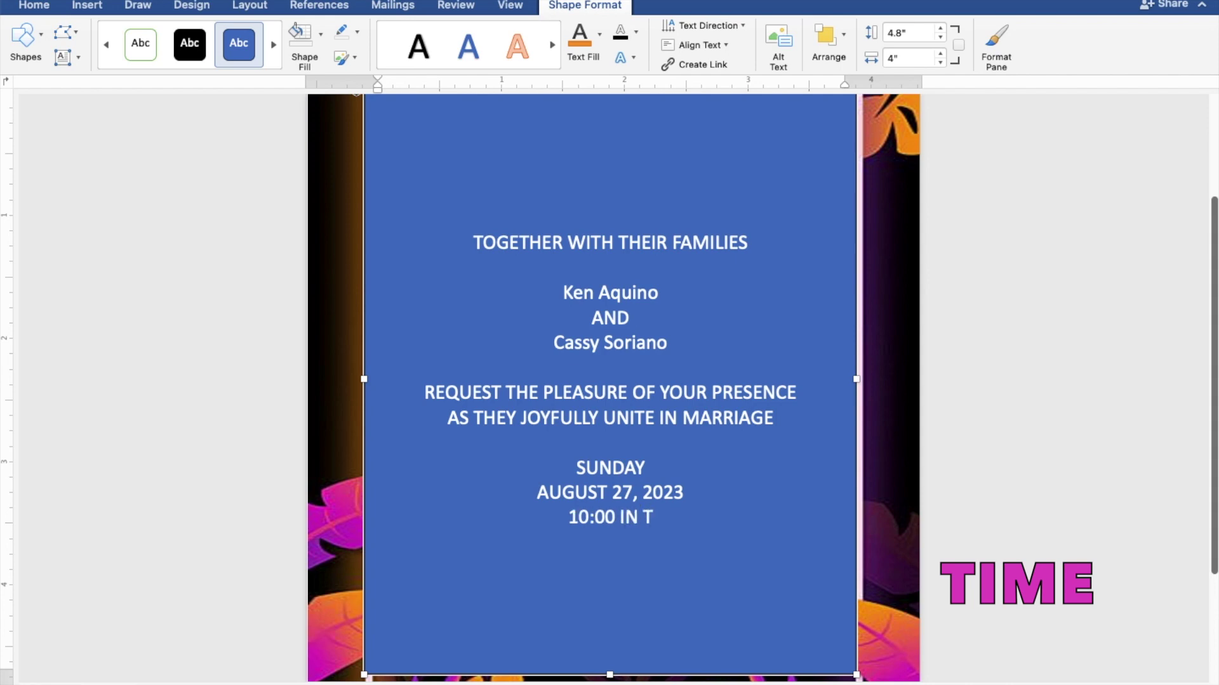
{"action": "type", "text": "HE "}
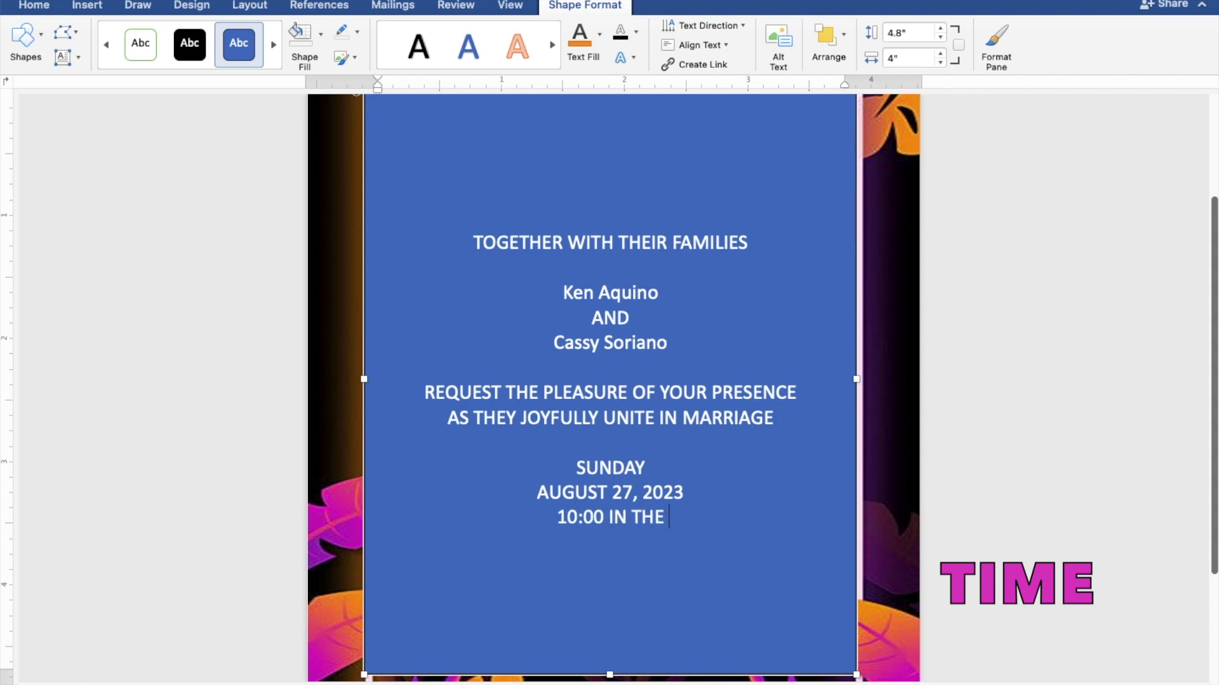
{"action": "type", "text": "MORNING"}
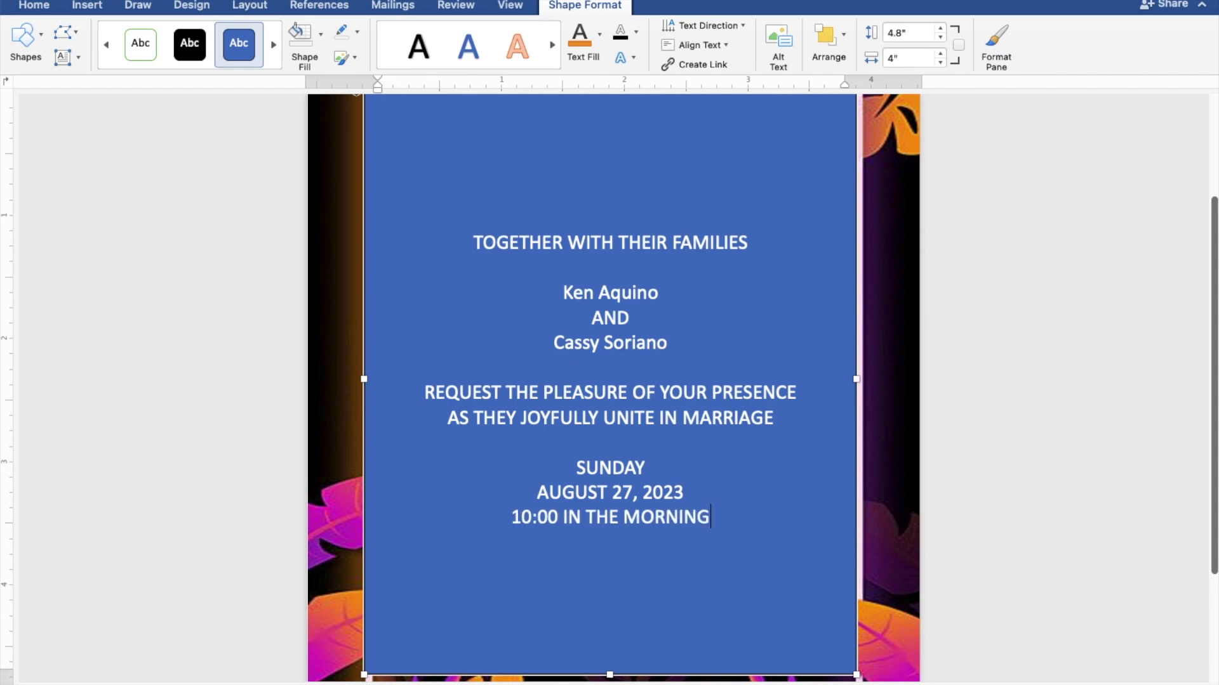
{"action": "key", "text": "Return"}
{"action": "type", "text": "ST. THOMAS A"}
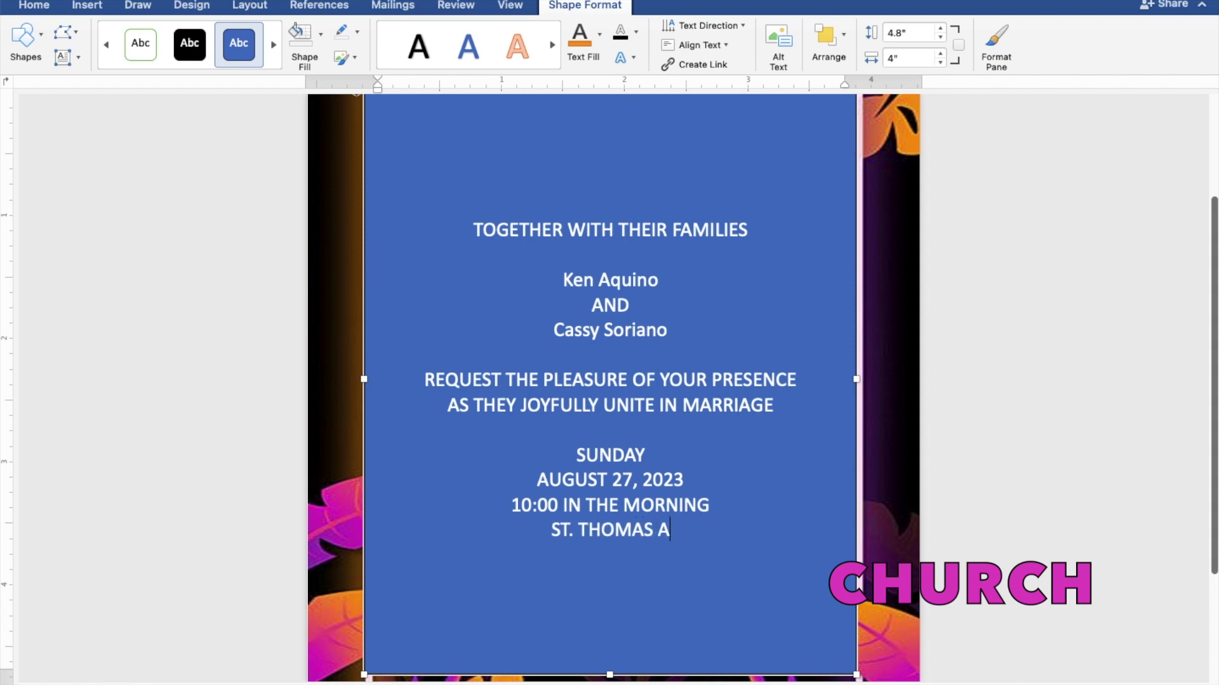
{"action": "type", "text": "QUINAS "}
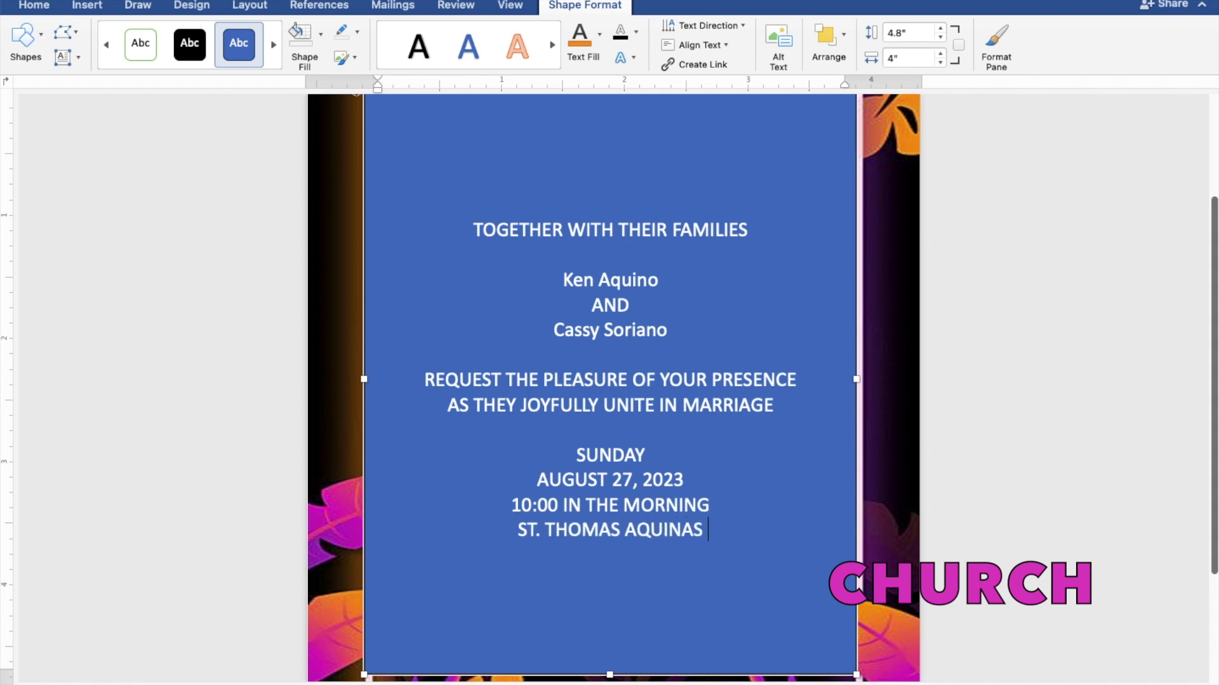
{"action": "type", "text": "PARISH"}
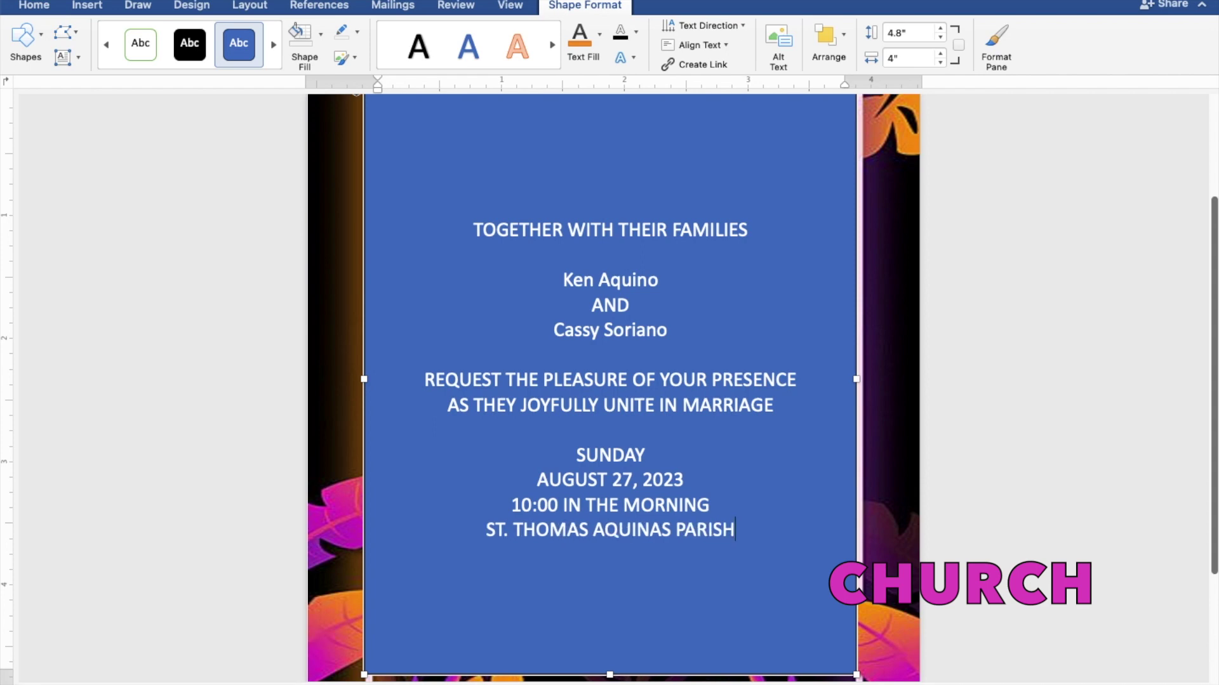
{"action": "type", "text": " CHURCH"}
{"action": "key", "text": "Return"}
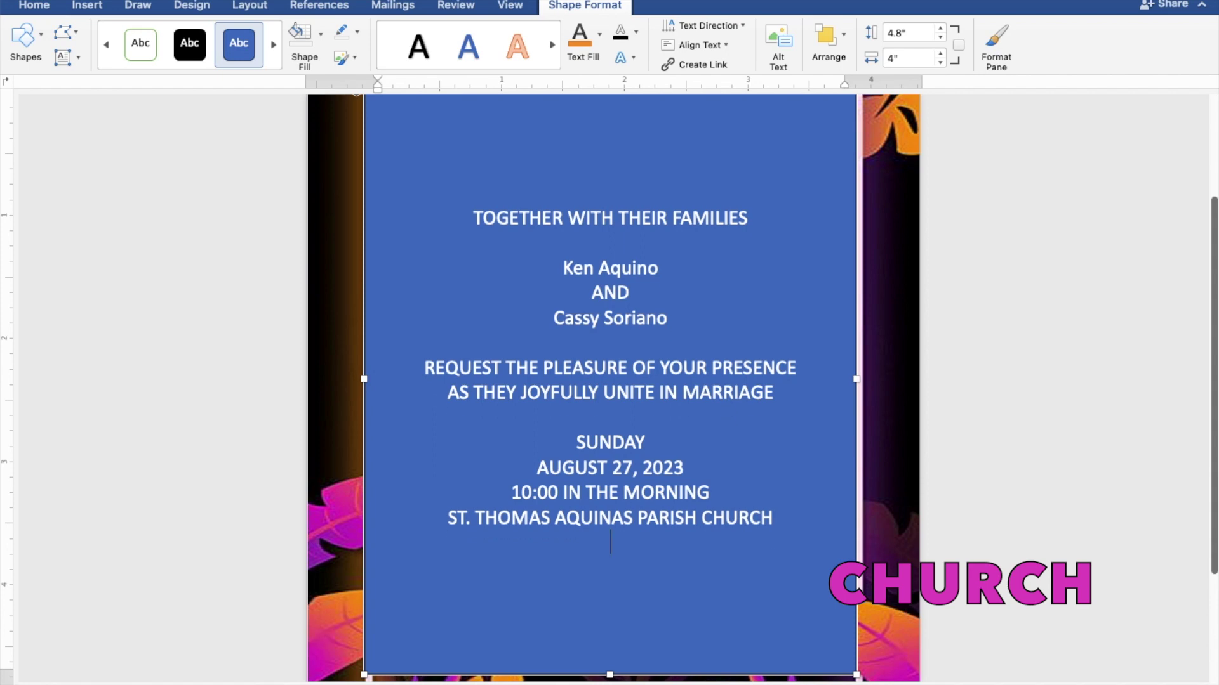
Step: Type MANGALDAN, PANGASINAN, then Reception to follow after a blank line, and select all the text
{"action": "type", "text": "MANGALDAN, PANGASINAN"}
{"action": "key", "text": "Return"}
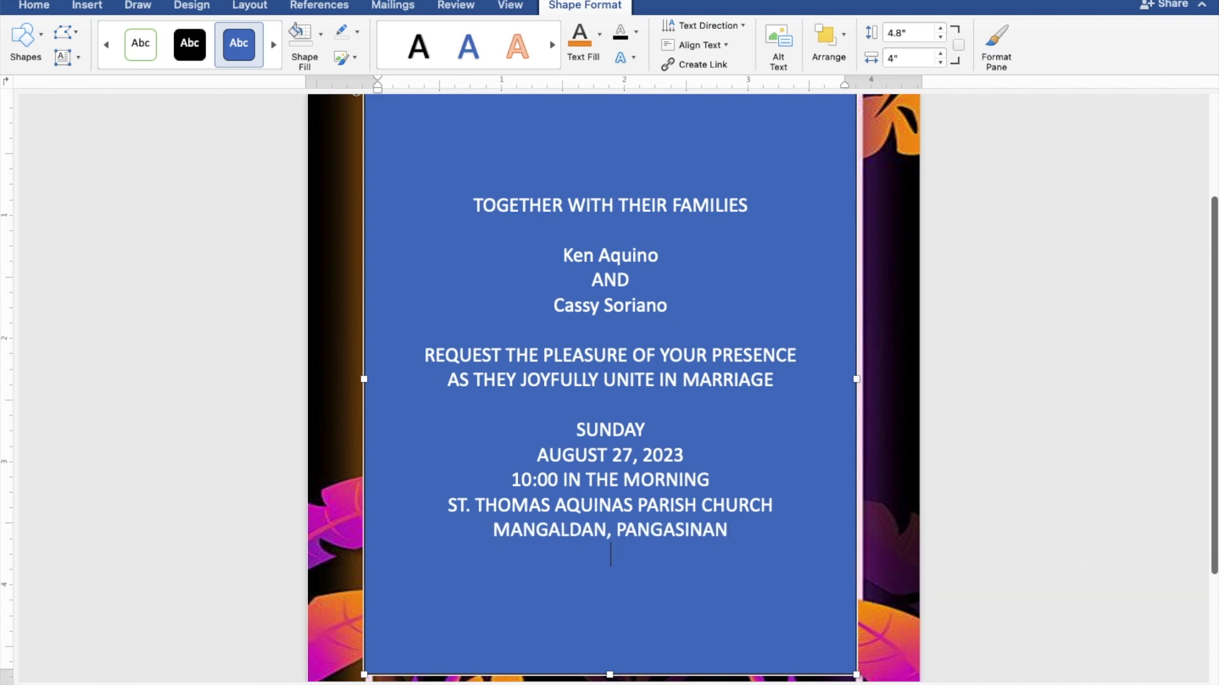
{"action": "key", "text": "Return"}
{"action": "type", "text": "R"}
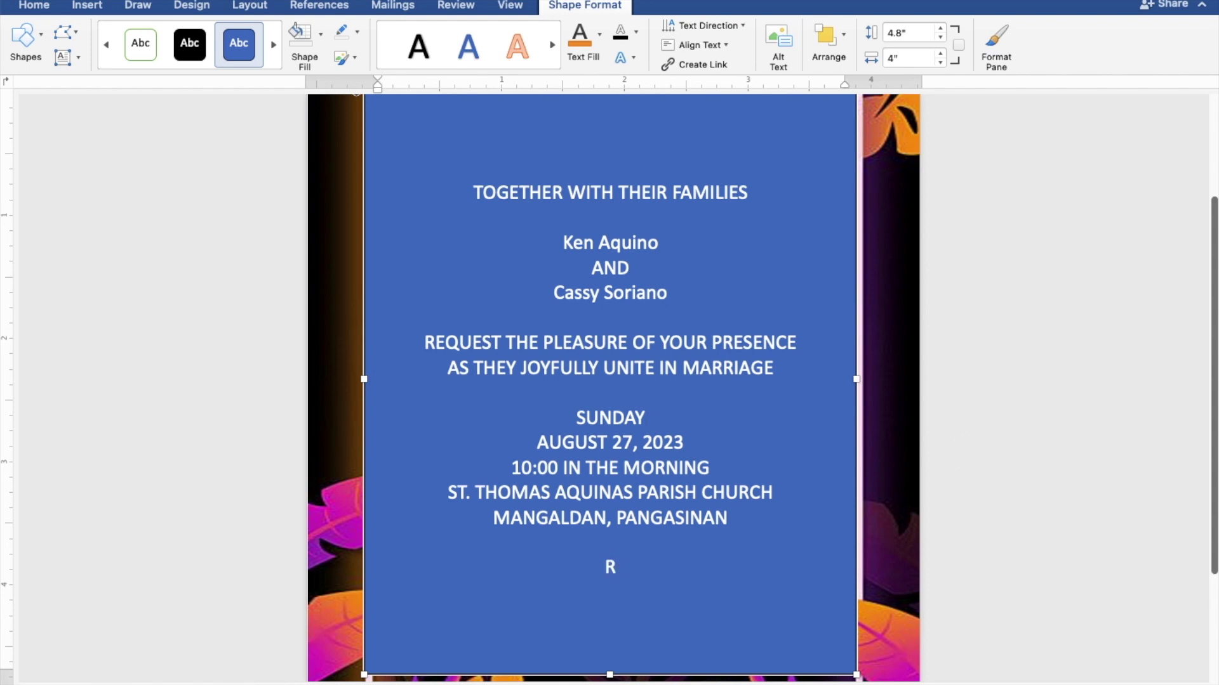
{"action": "type", "text": "ece"}
{"action": "type", "text": "ption to follow"}
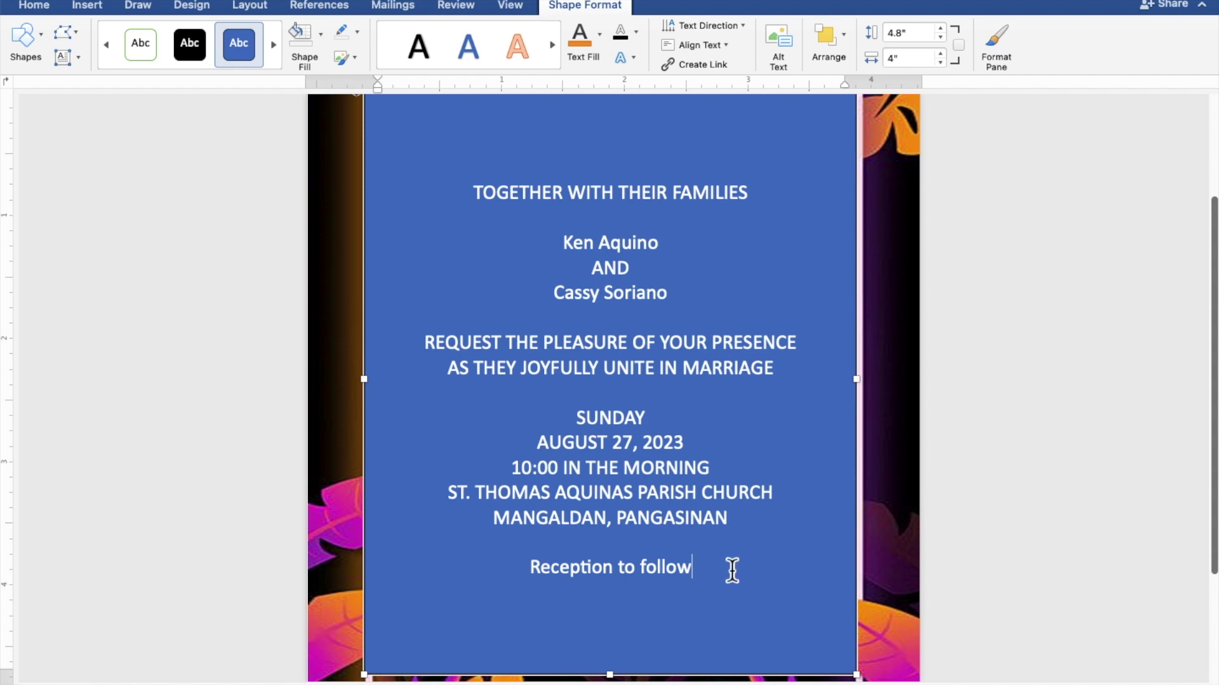
{"action": "mouse_move", "coordinate": [698, 567]}
{"action": "left_mouse_down"}
{"action": "mouse_move", "coordinate": [614, 463]}
{"action": "mouse_move", "coordinate": [525, 258]}
{"action": "mouse_move", "coordinate": [473, 197]}
{"action": "left_mouse_up"}
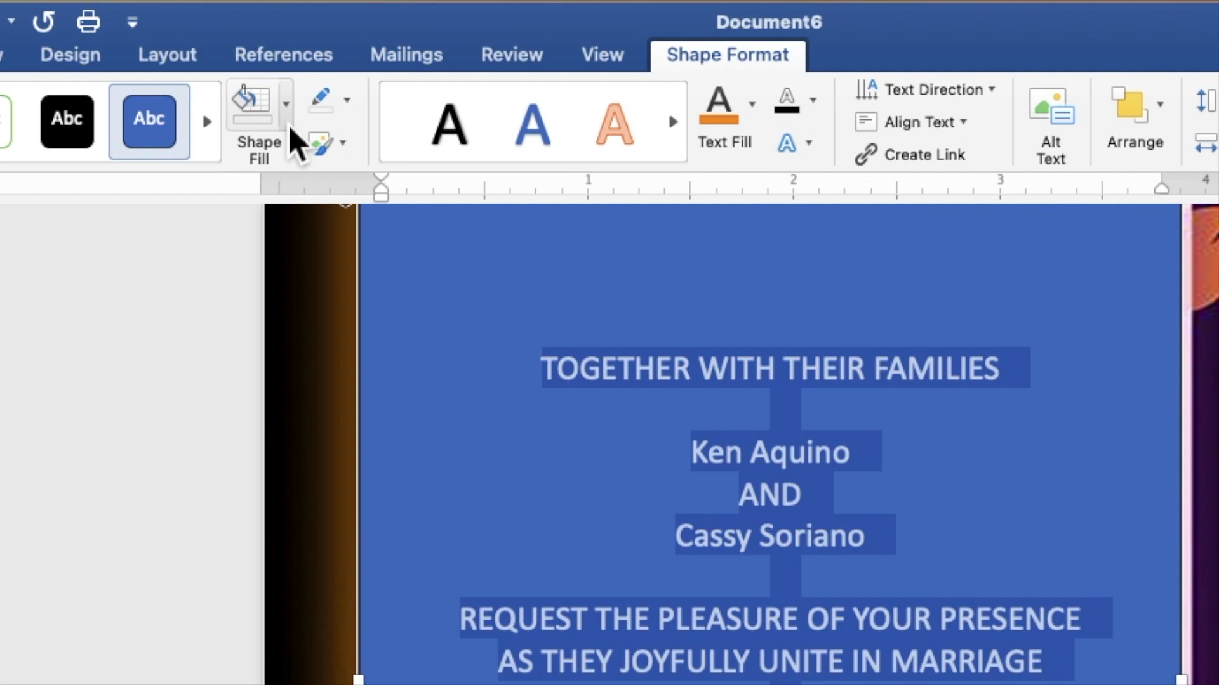
Step: Give the text box No Fill and No Outline, and color the invitation text orange
{"action": "left_click", "coordinate": [288, 124]}
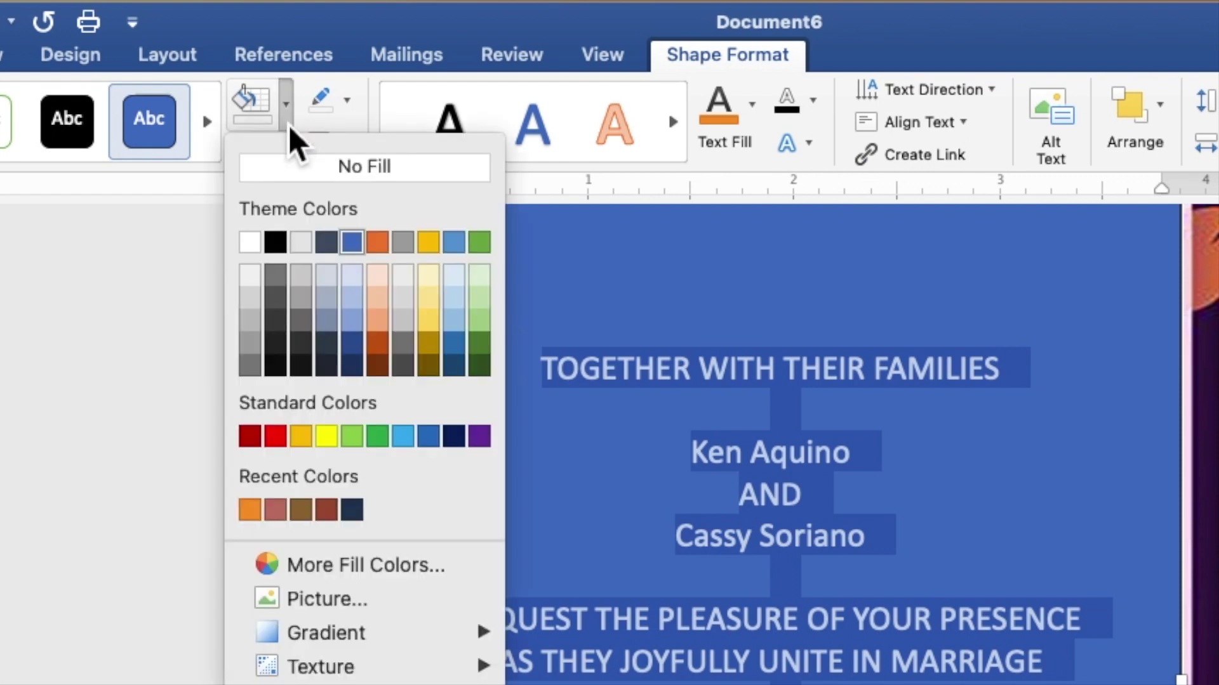
{"action": "left_click", "coordinate": [296, 166]}
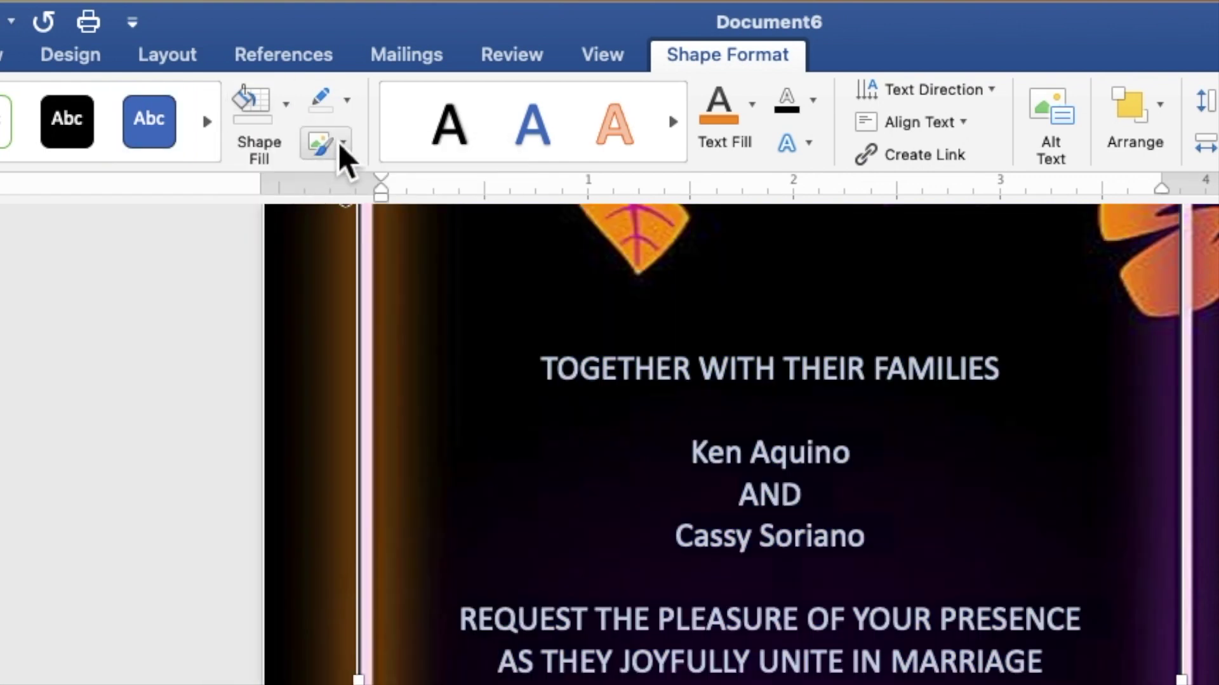
{"action": "left_click", "coordinate": [355, 107]}
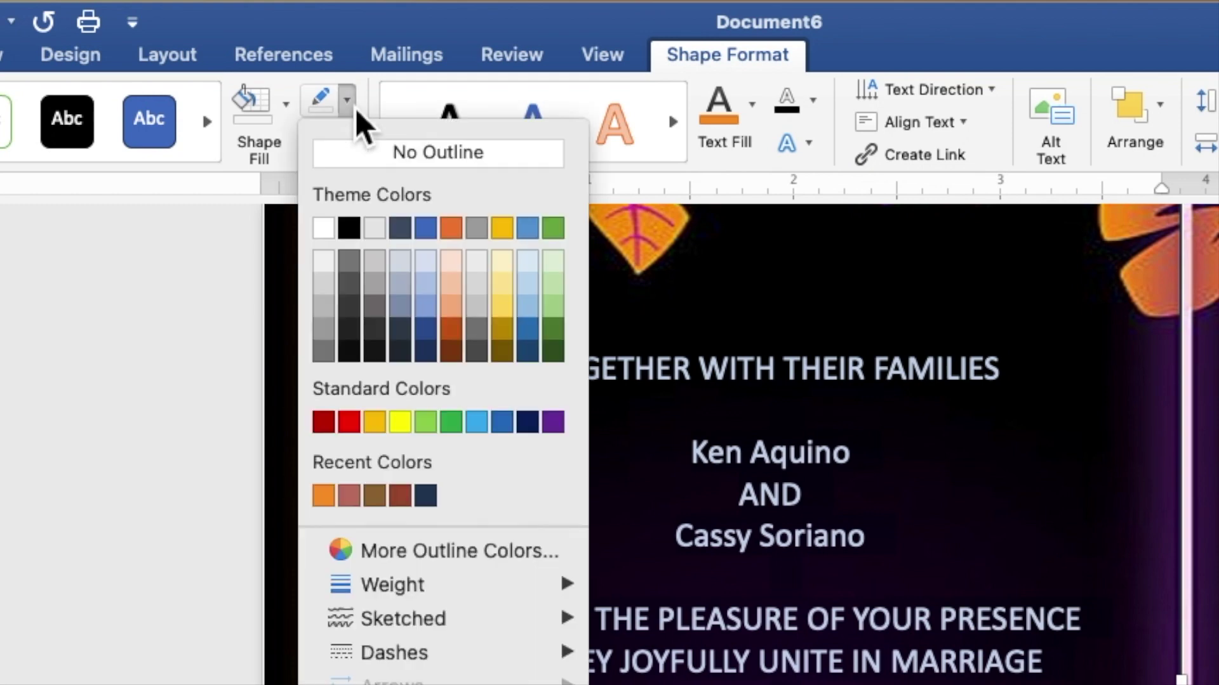
{"action": "left_click", "coordinate": [356, 149]}
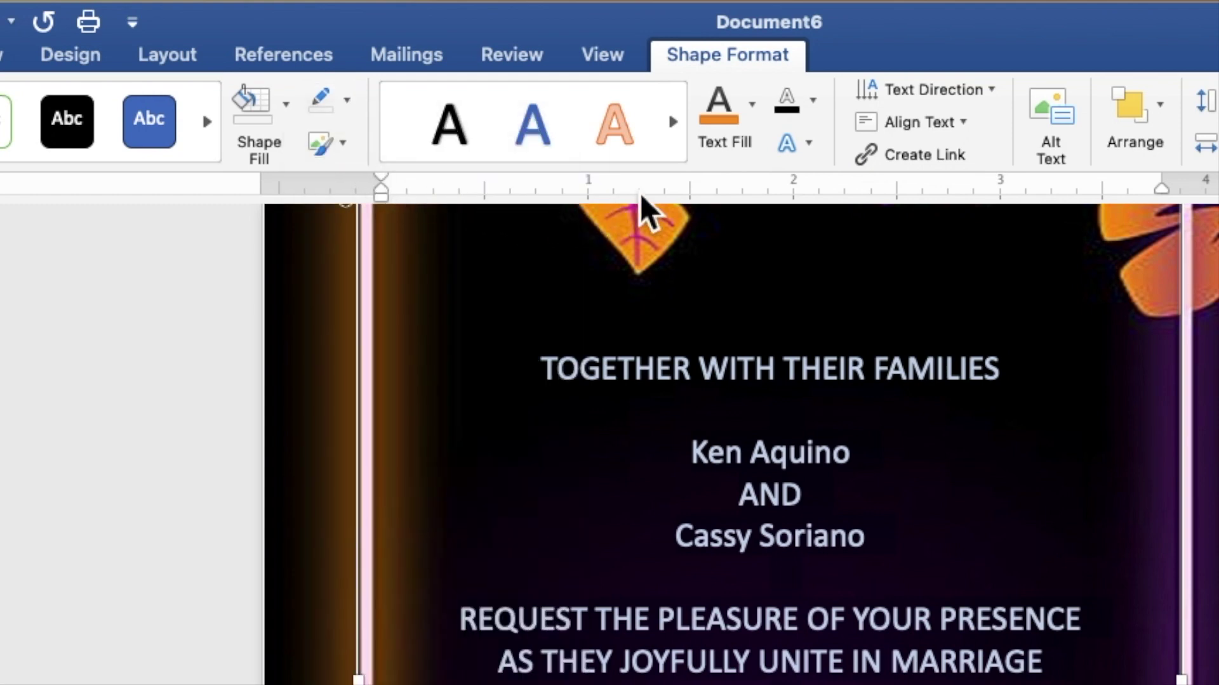
{"action": "left_click", "coordinate": [752, 117]}
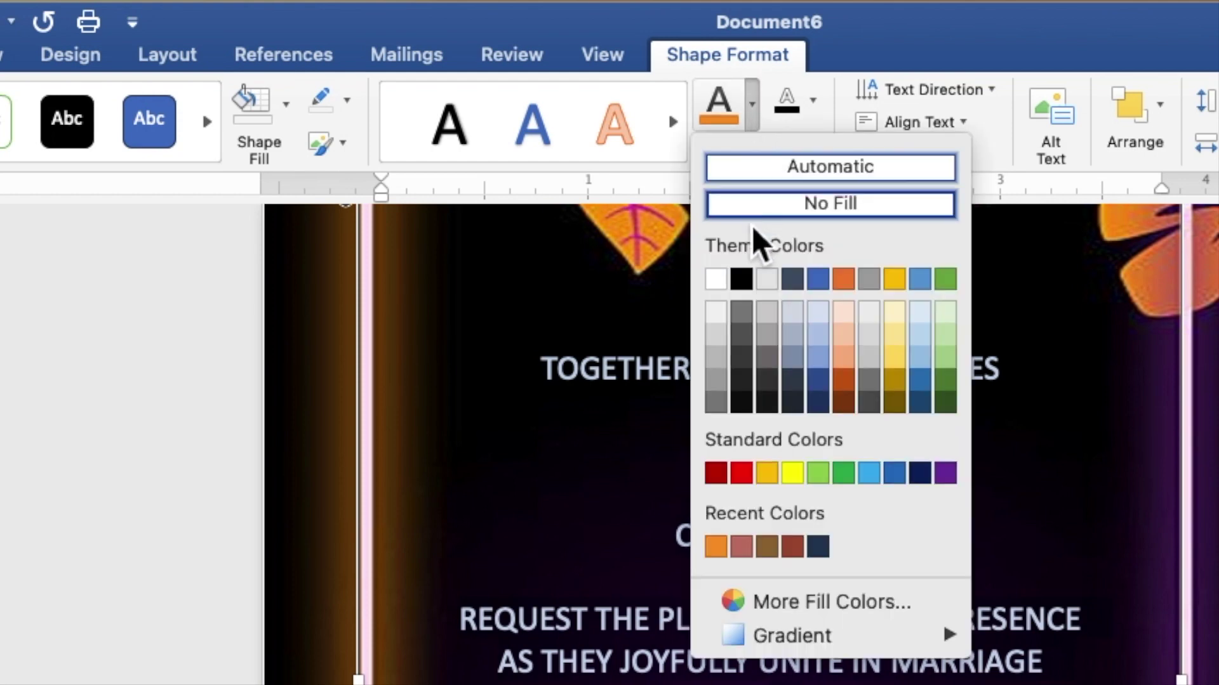
{"action": "left_click", "coordinate": [722, 556]}
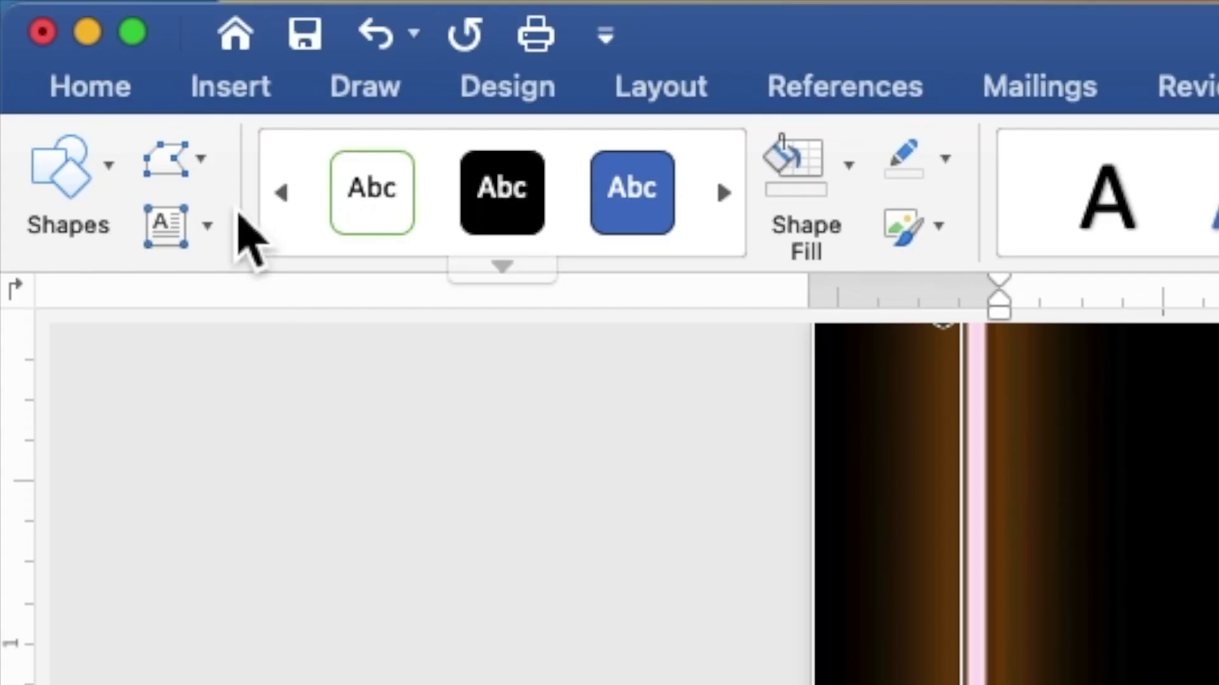
Step: Change the invitation text to Times New Roman, size 9
{"action": "left_click", "coordinate": [133, 111]}
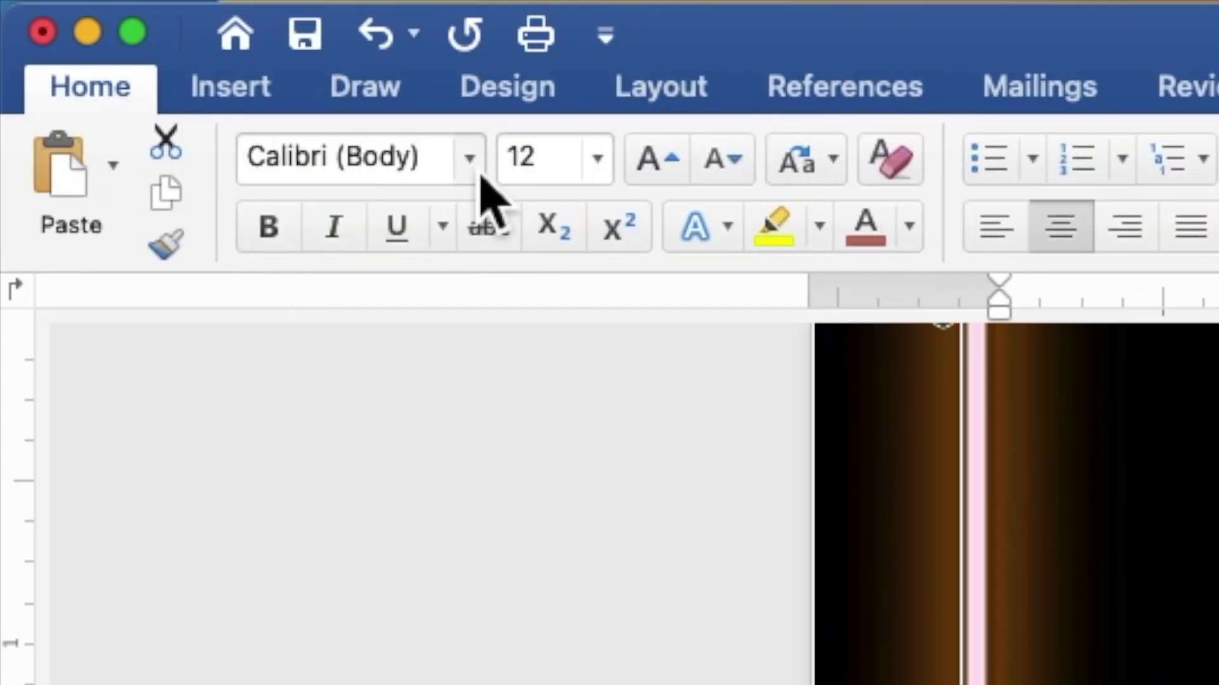
{"action": "left_click", "coordinate": [480, 177]}
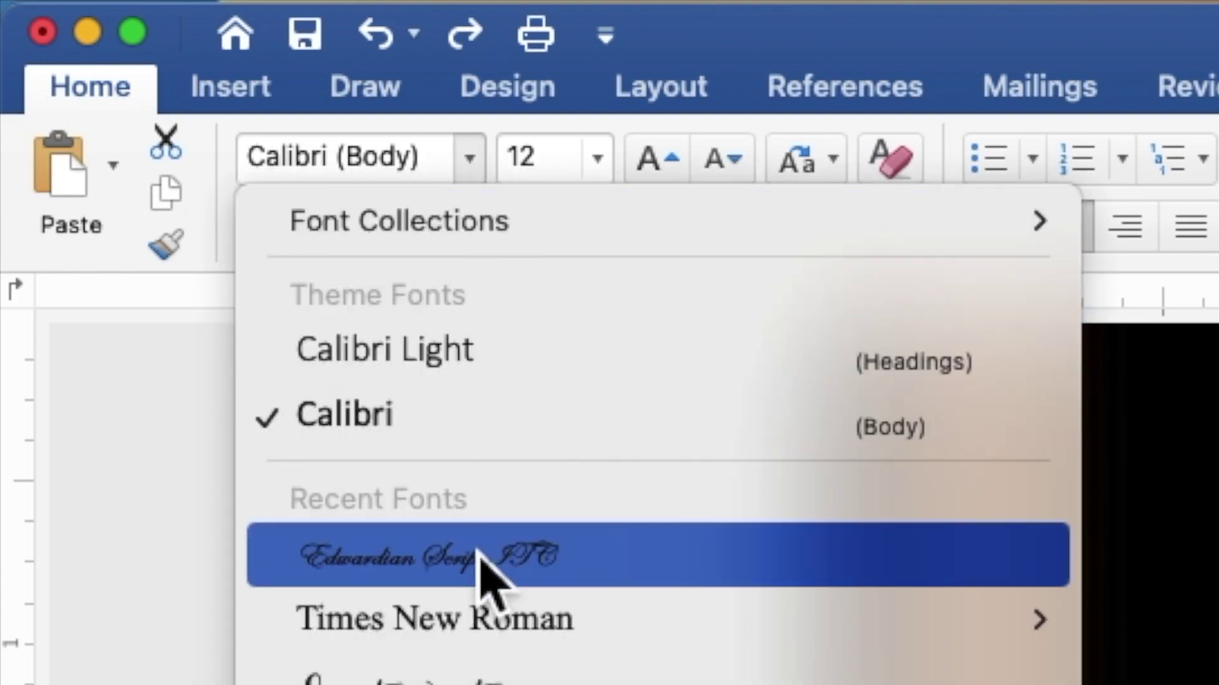
{"action": "left_click", "coordinate": [481, 619]}
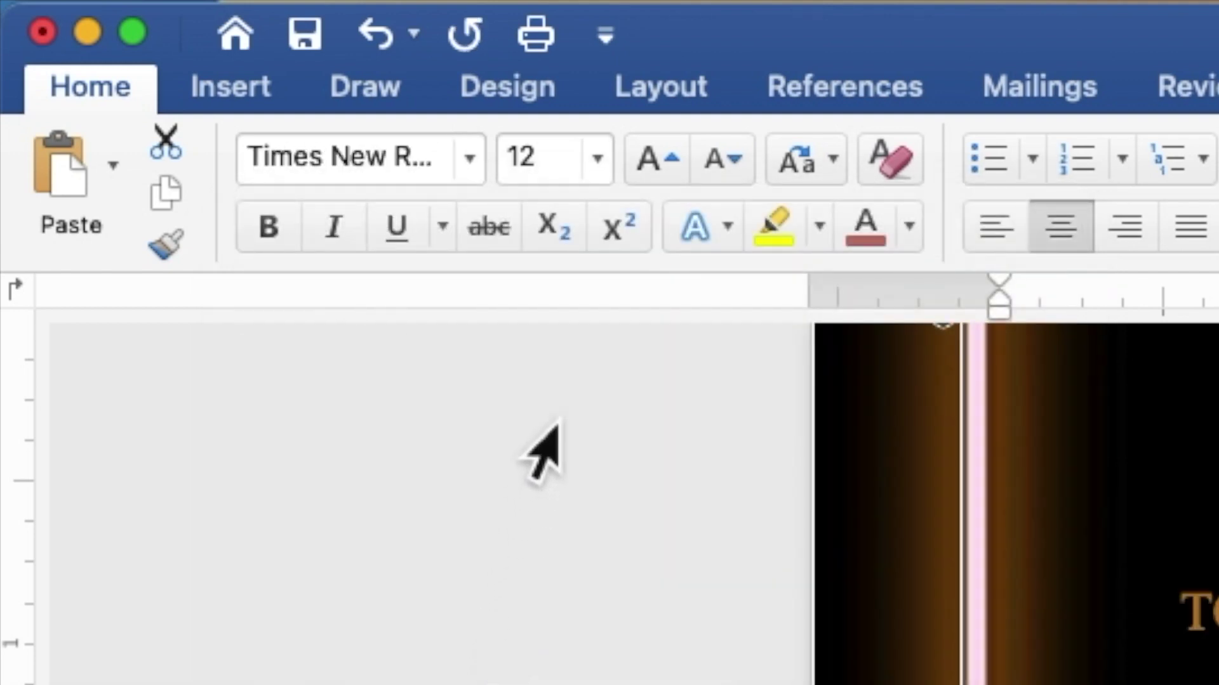
{"action": "left_click_drag", "start_coordinate": [568, 165], "coordinate": [511, 166]}
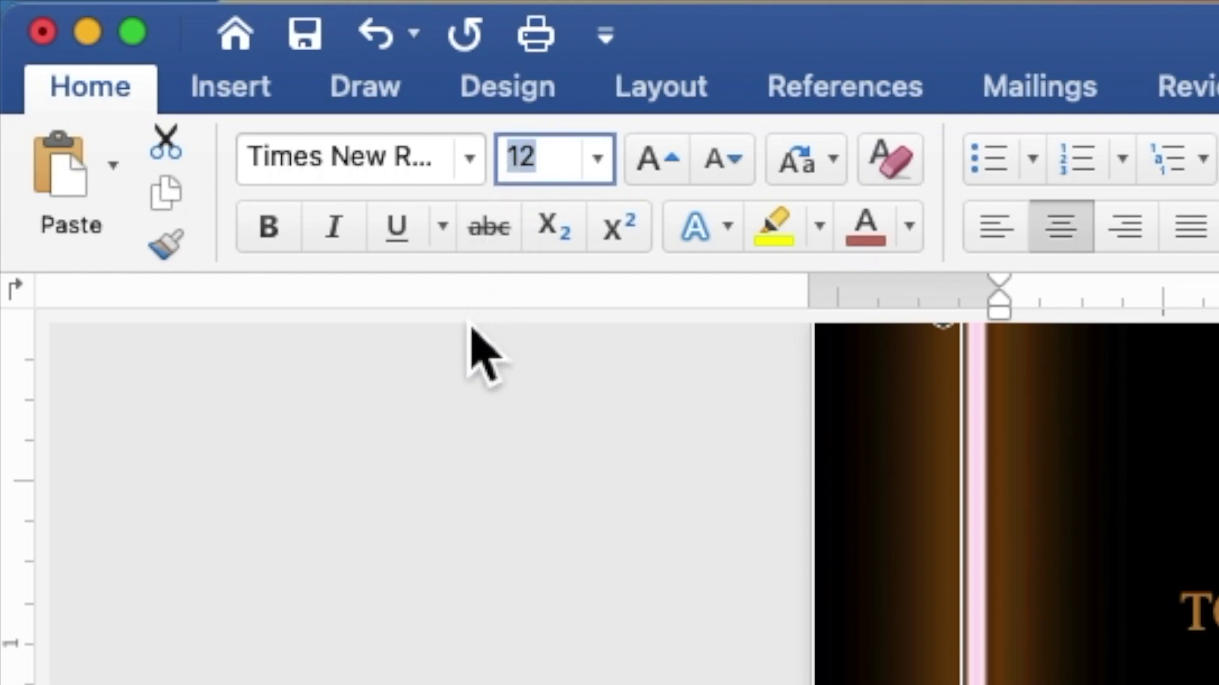
{"action": "type", "text": "9"}
{"action": "key", "text": "Return"}
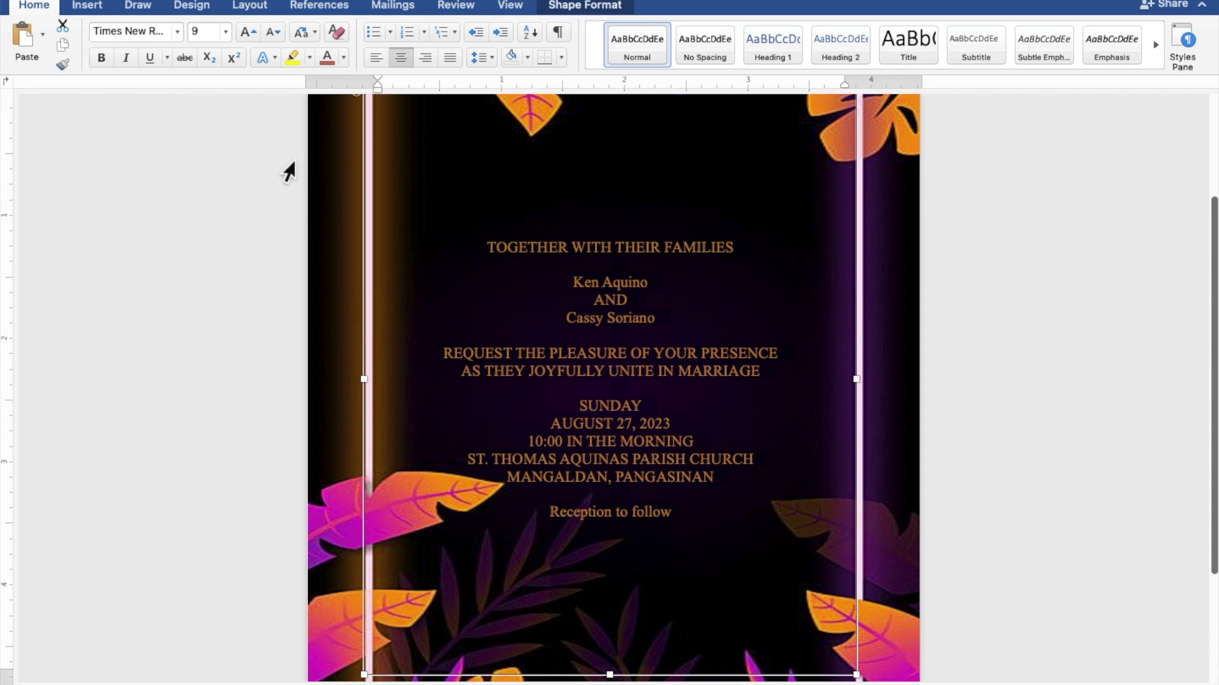
Step: Set both names and the Reception to follow line in Edwardian Script ITC at size 20
{"action": "left_click", "coordinate": [656, 287]}
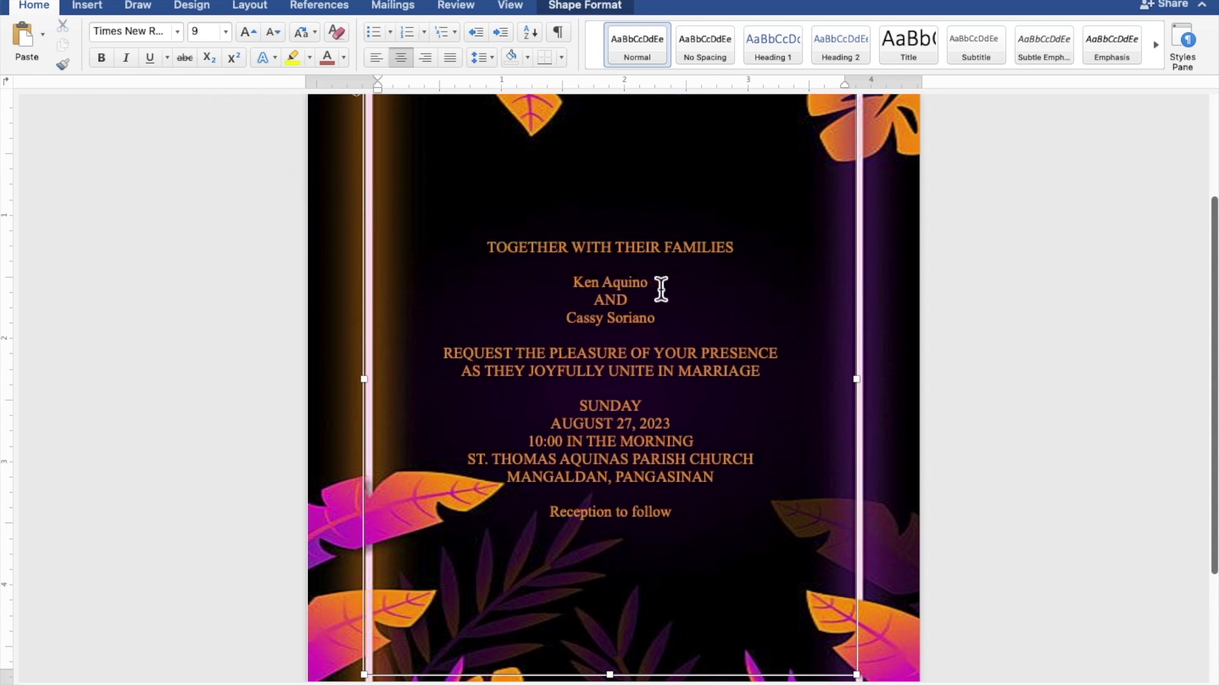
{"action": "double_click", "coordinate": [577, 285]}
{"action": "left_click_drag", "start_coordinate": [668, 324], "coordinate": [573, 322]}
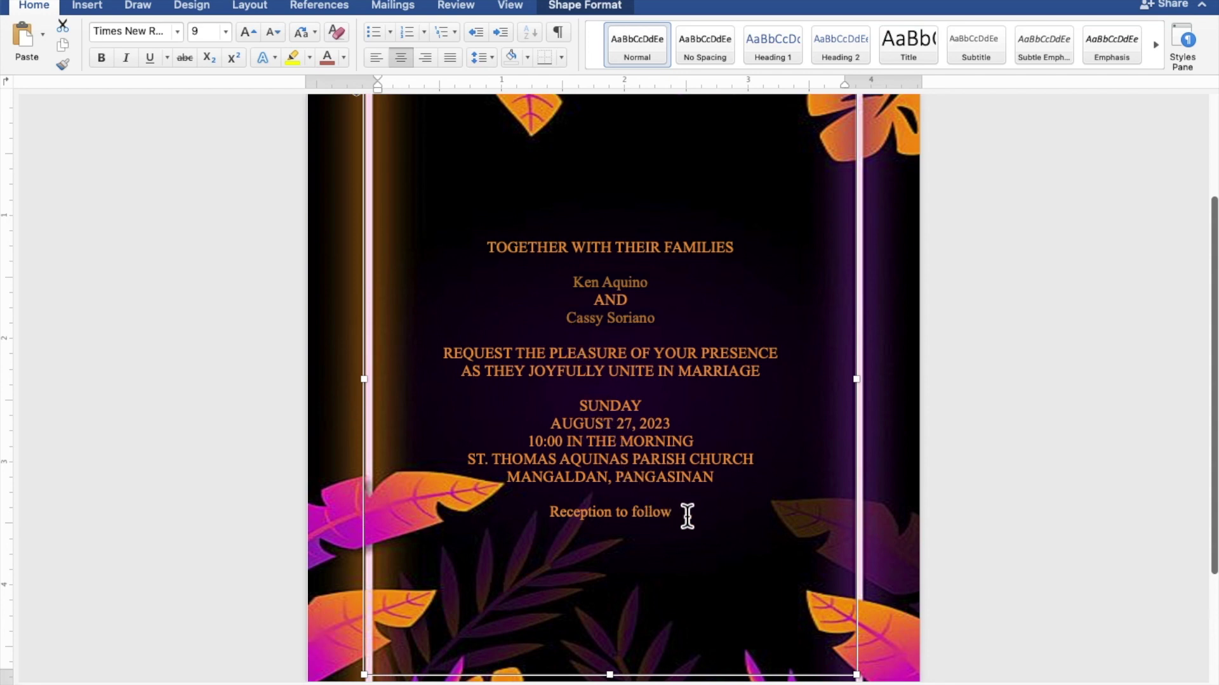
{"action": "left_click_drag", "start_coordinate": [688, 515], "coordinate": [577, 513]}
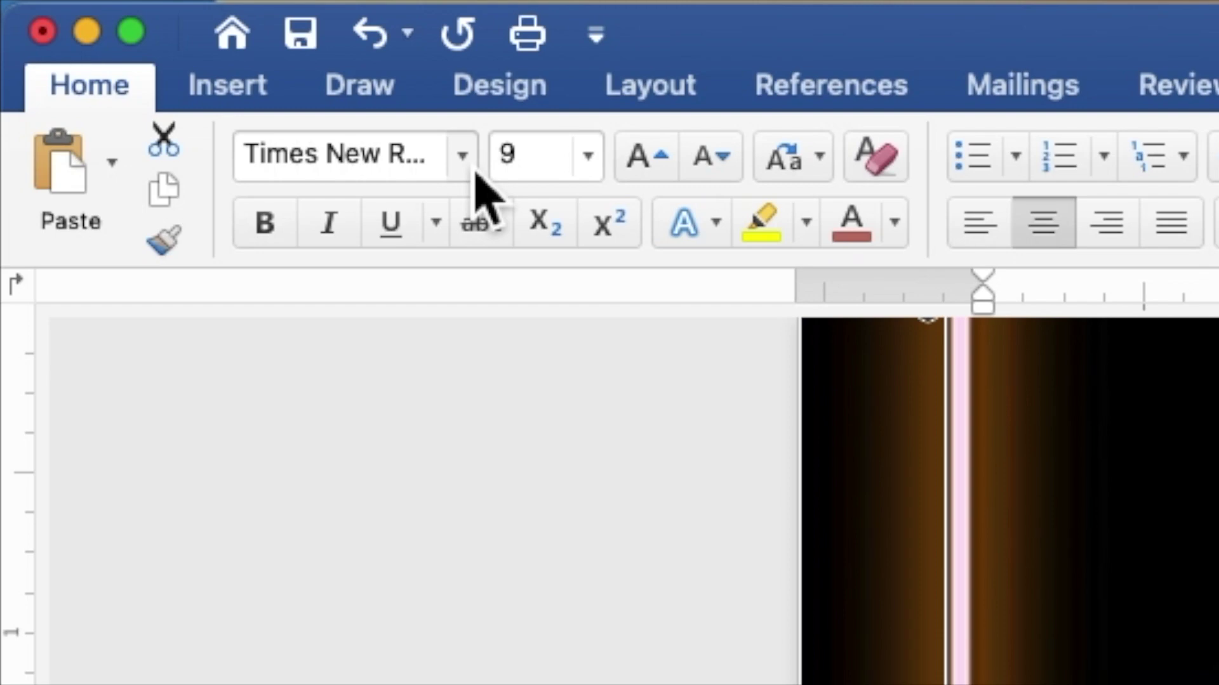
{"action": "left_click", "coordinate": [470, 166]}
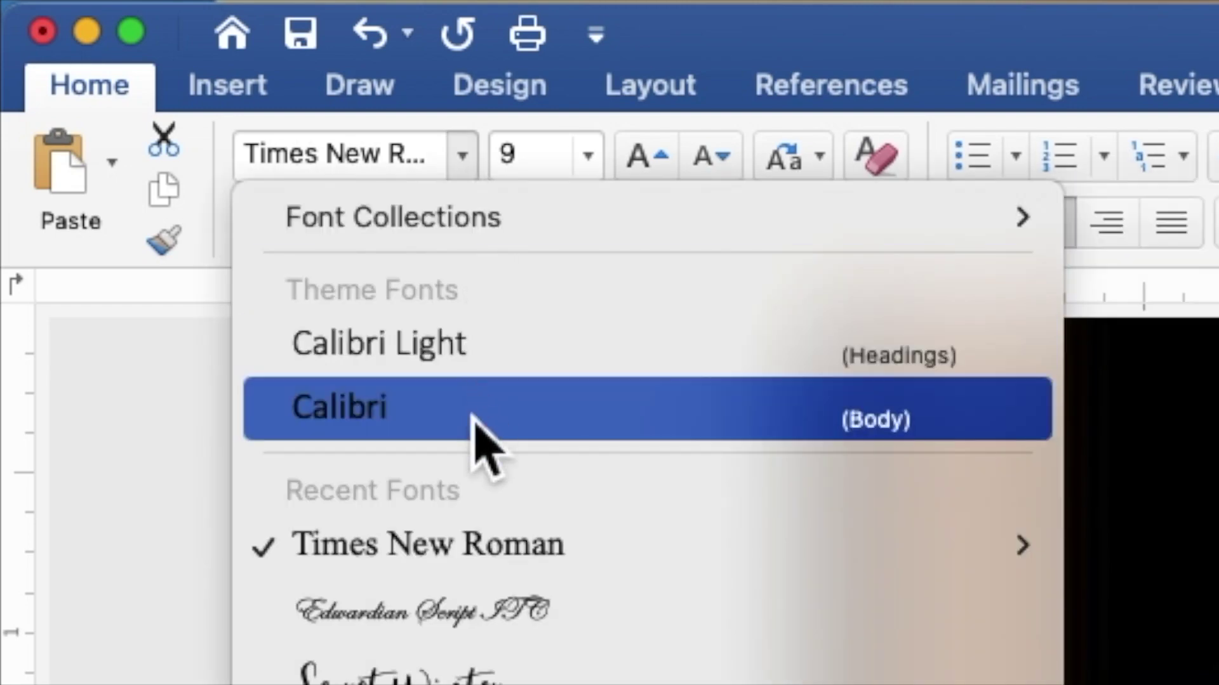
{"action": "left_click", "coordinate": [479, 628]}
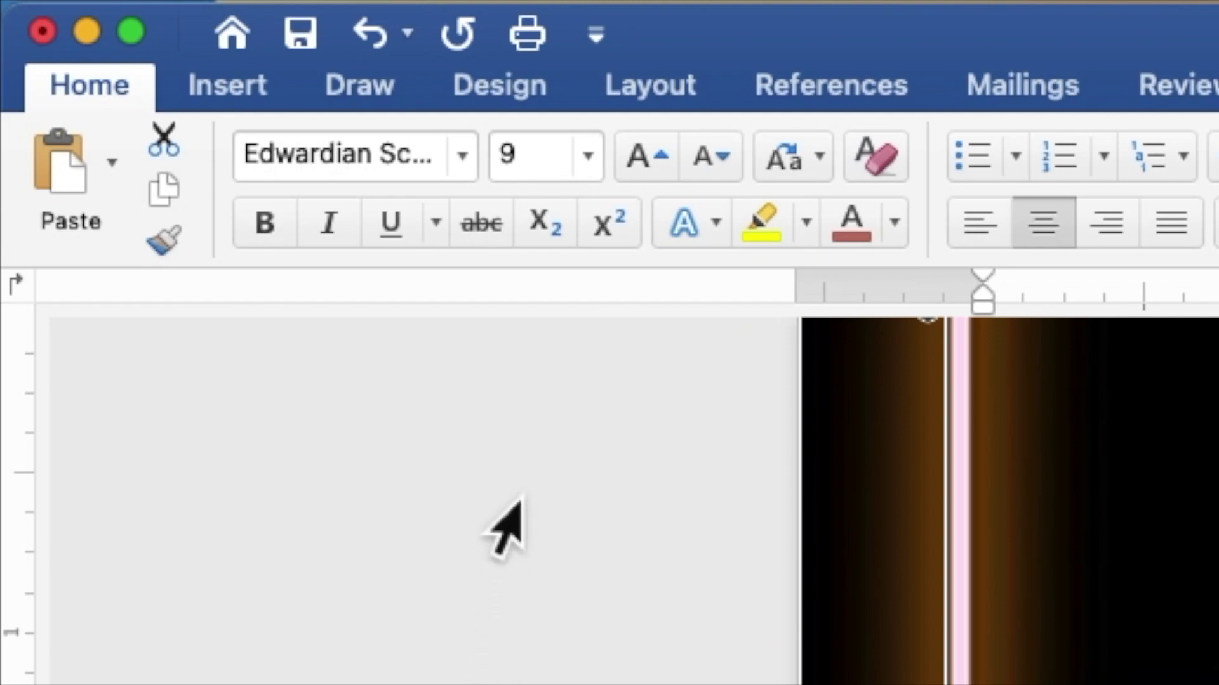
{"action": "left_click", "coordinate": [552, 165]}
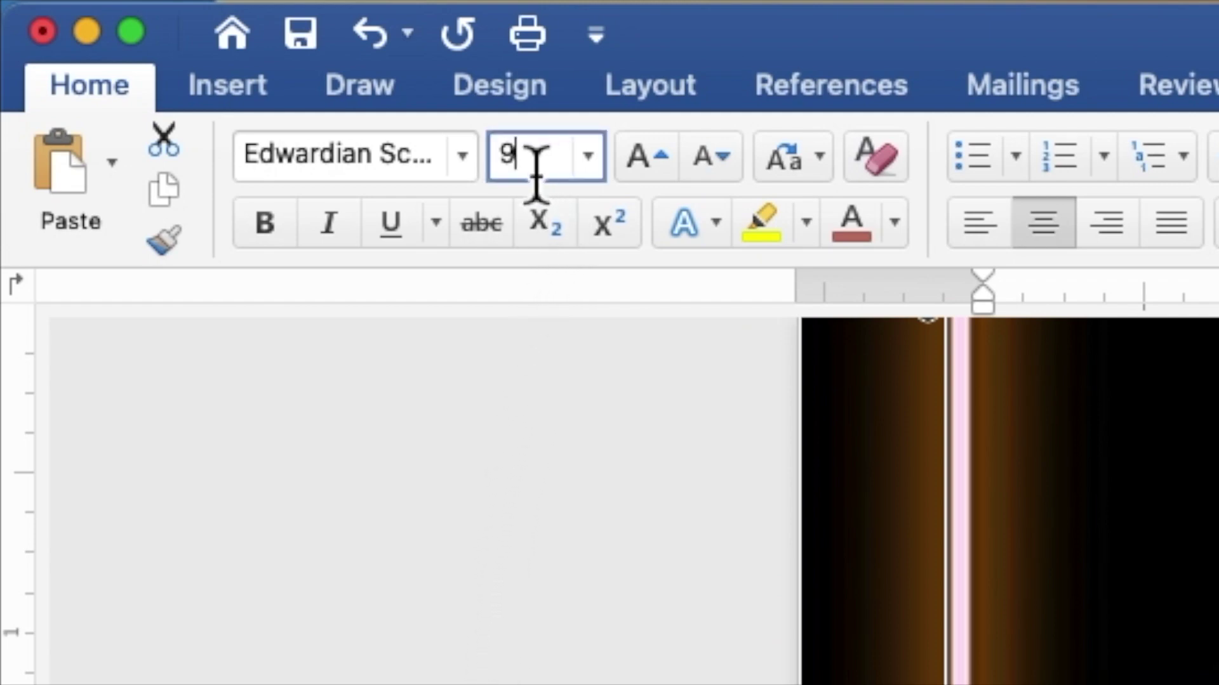
{"action": "double_click", "coordinate": [505, 156]}
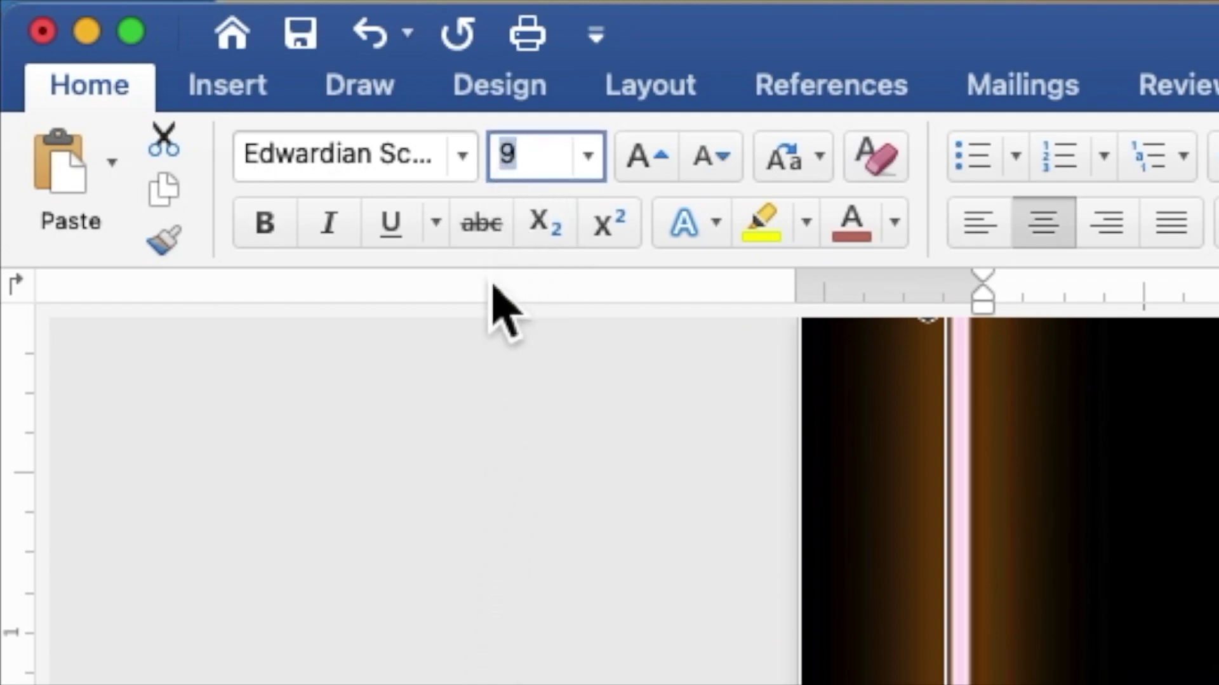
{"action": "type", "text": "2"}
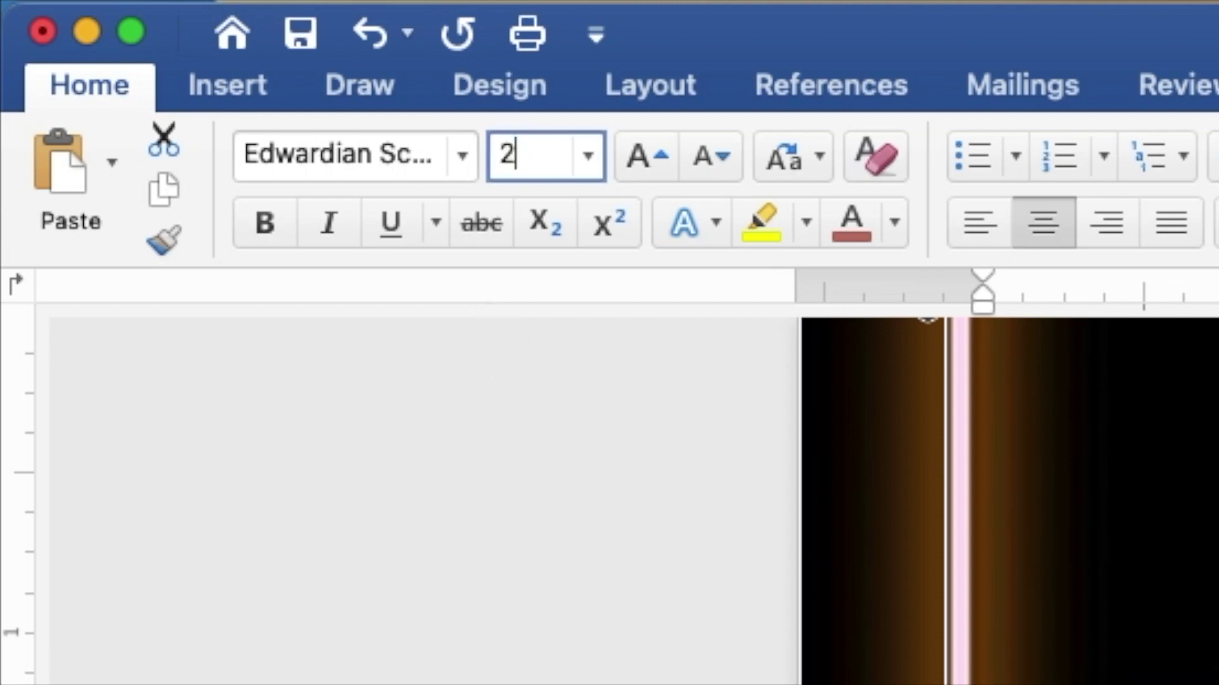
{"action": "type", "text": "0"}
{"action": "key", "text": "Return"}
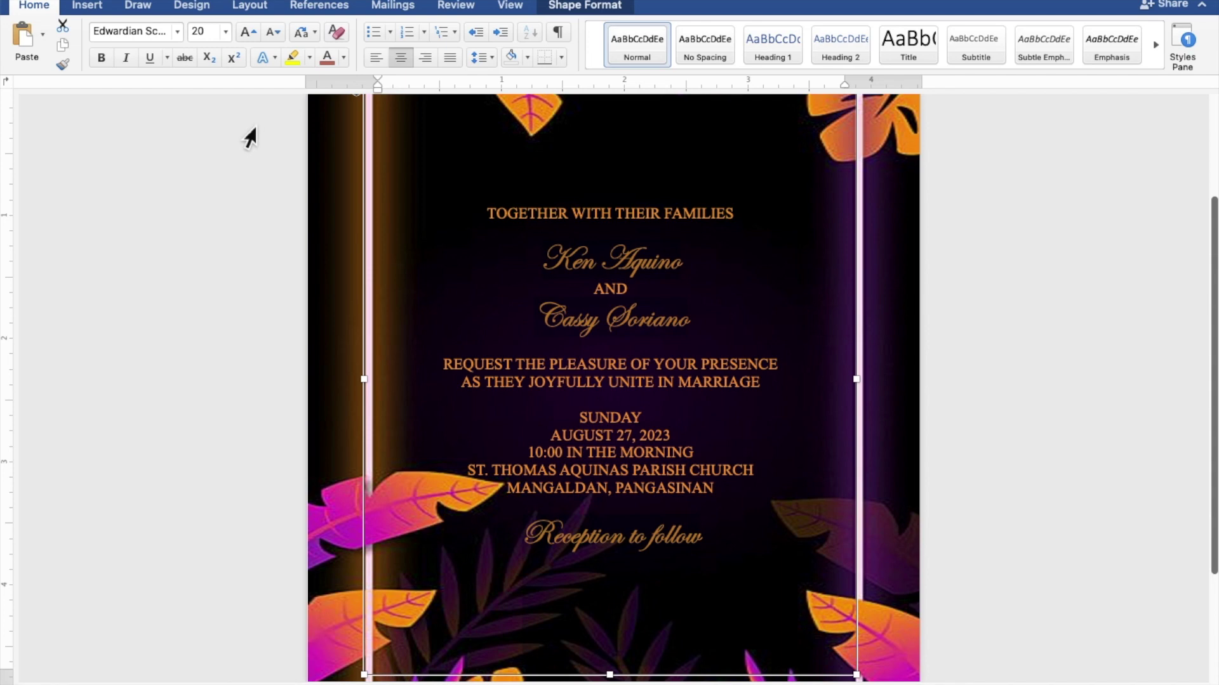
{"action": "left_click", "coordinate": [685, 270]}
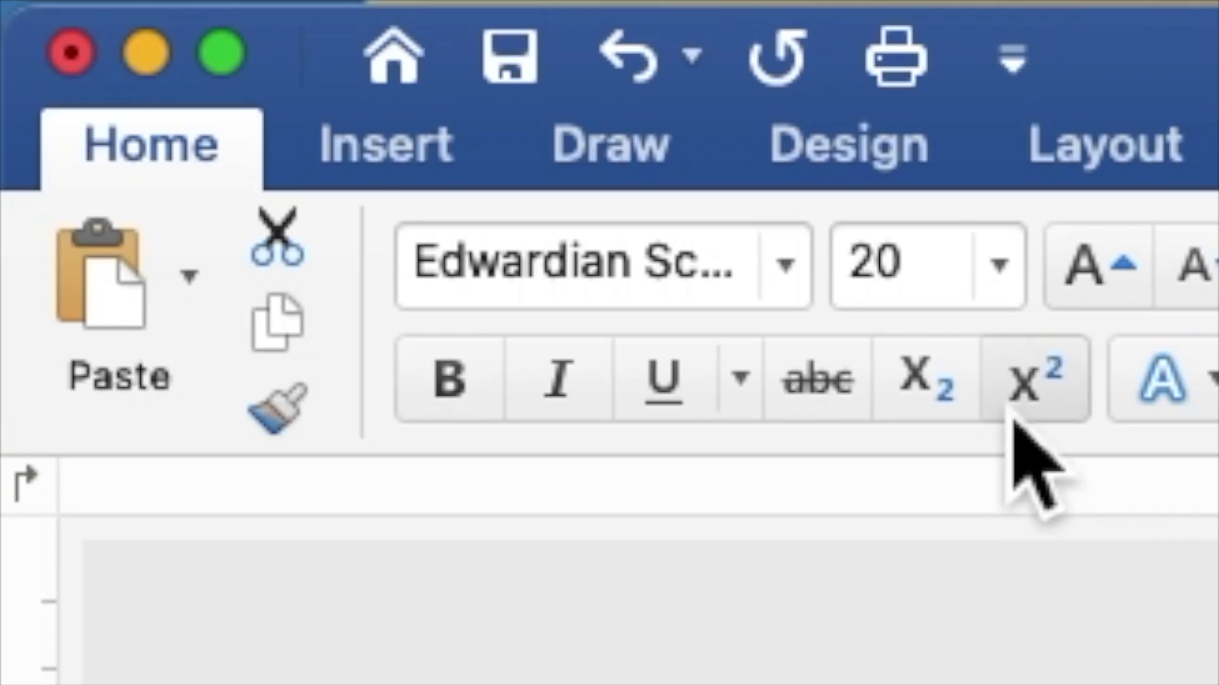
Step: Change the two script name lines from size 20 to size 40
{"action": "left_click_drag", "start_coordinate": [901, 263], "coordinate": [850, 264]}
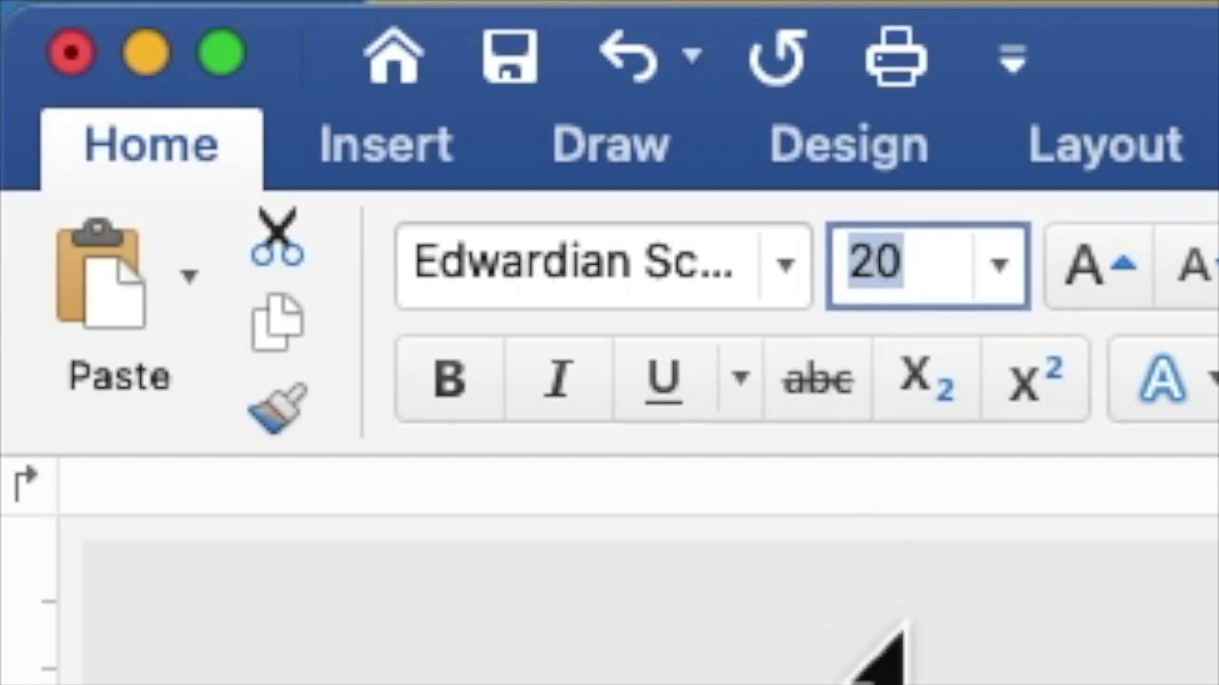
{"action": "type", "text": "4"}
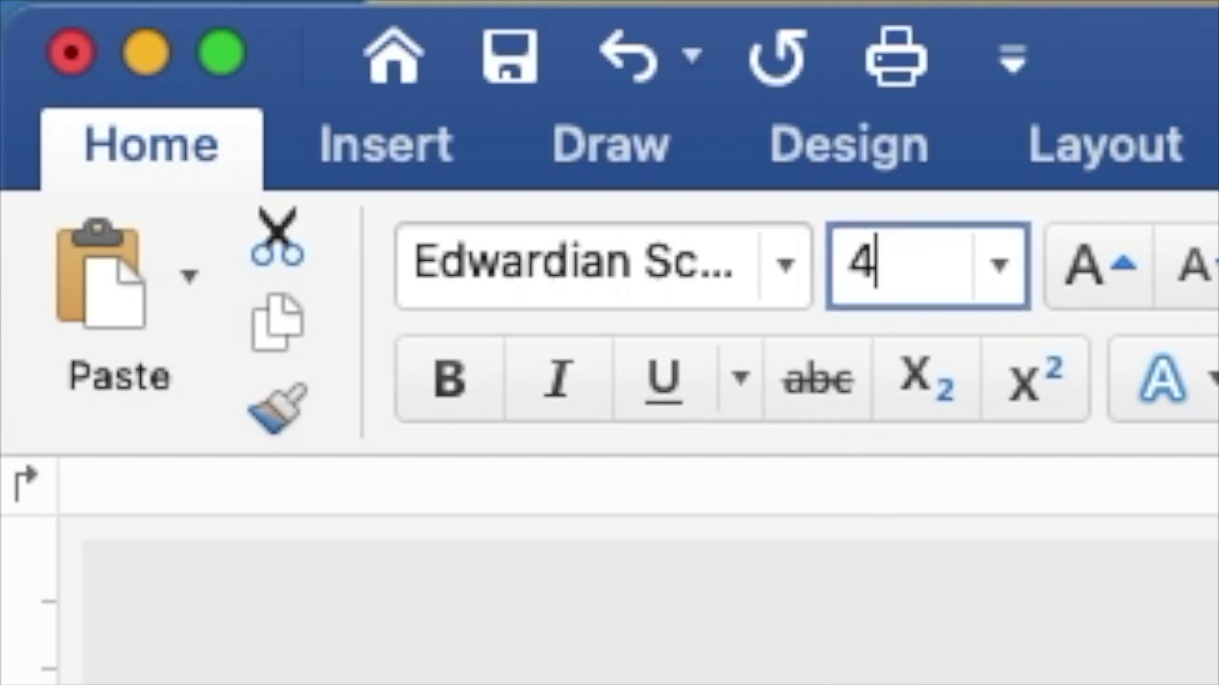
{"action": "type", "text": "0"}
{"action": "key", "text": "Return"}
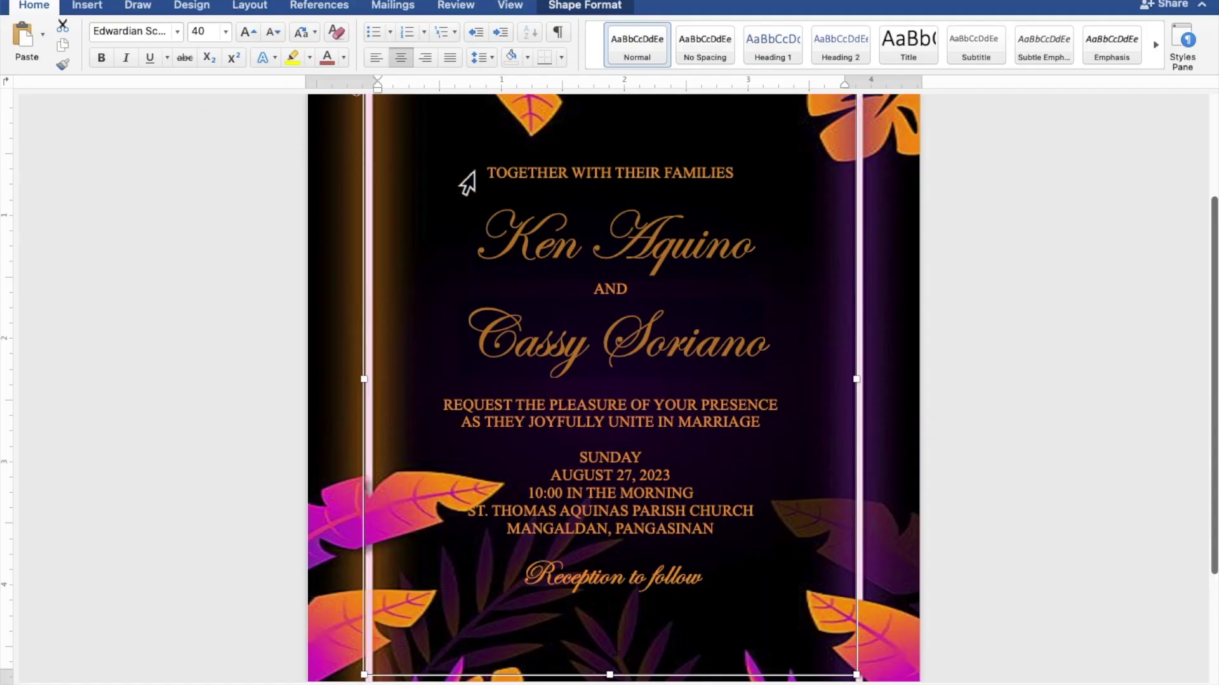
Step: Insert blank lines below the heading, between names and request, above SUNDAY, and above 'Reception to follow'
{"action": "left_click", "coordinate": [625, 195]}
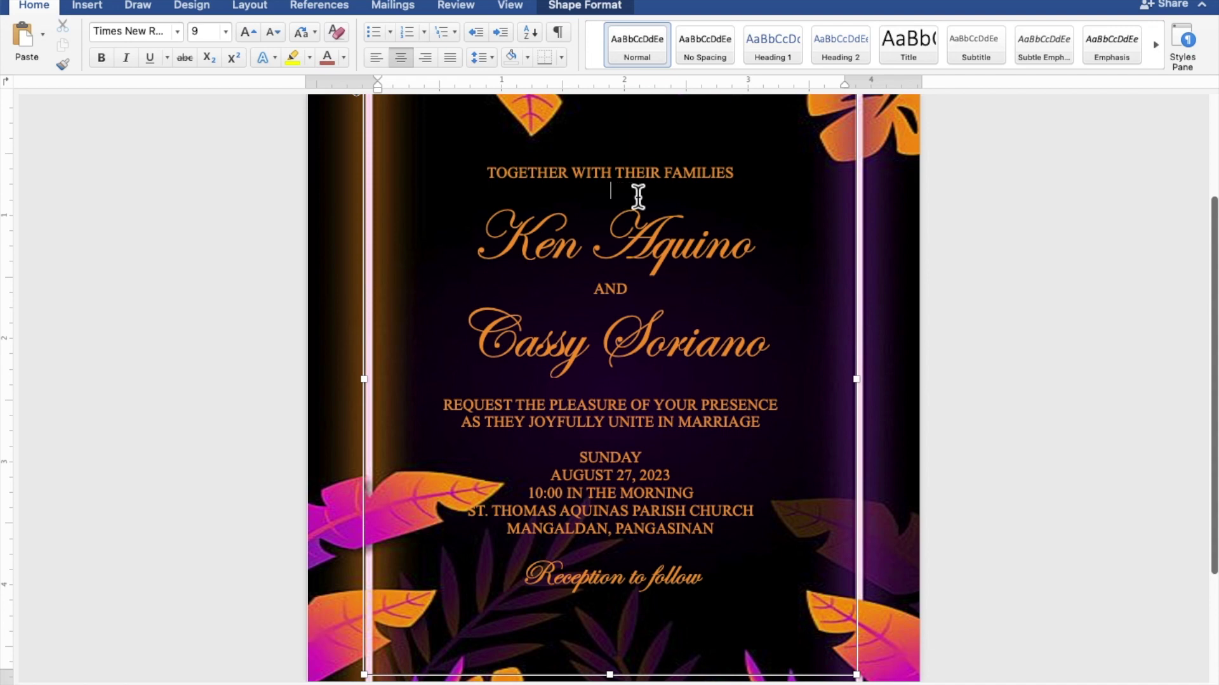
{"action": "key", "text": "Return"}
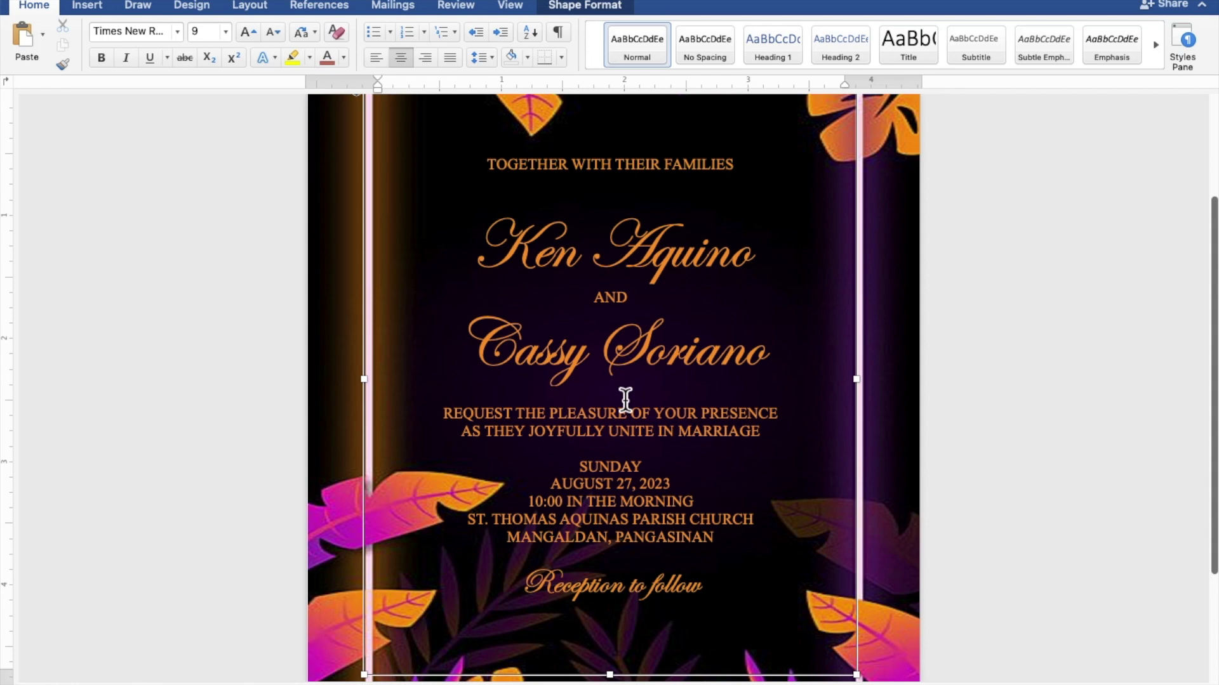
{"action": "key", "text": "Return"}
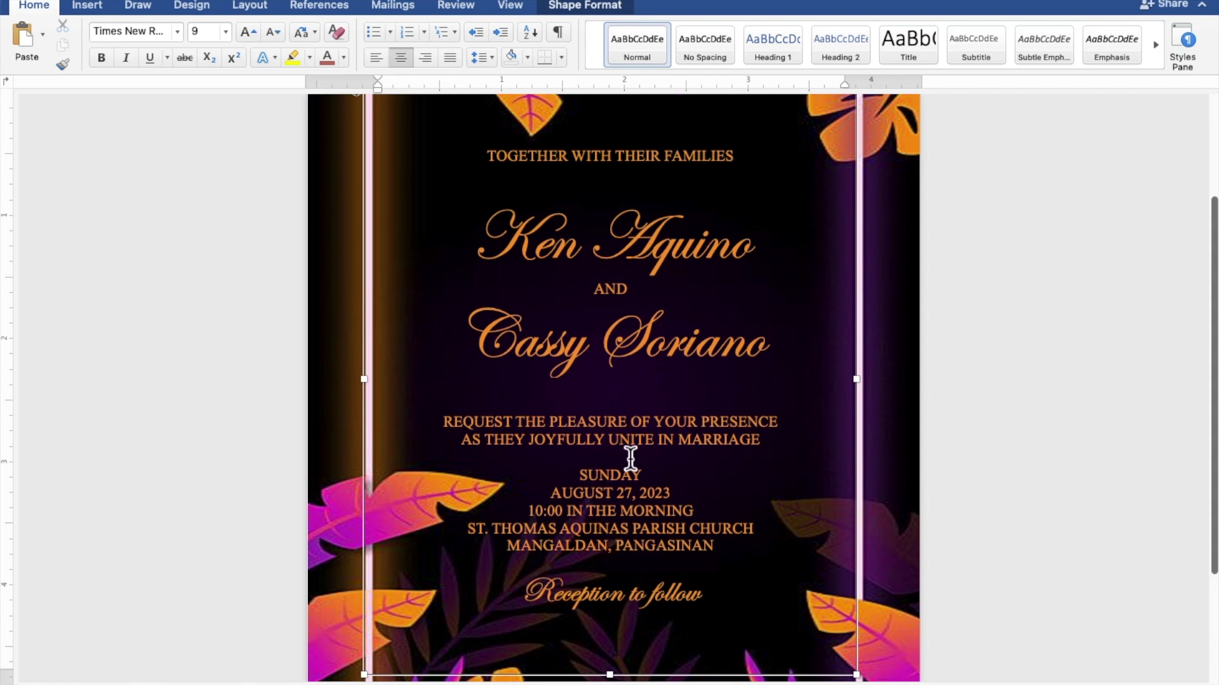
{"action": "key", "text": "Return"}
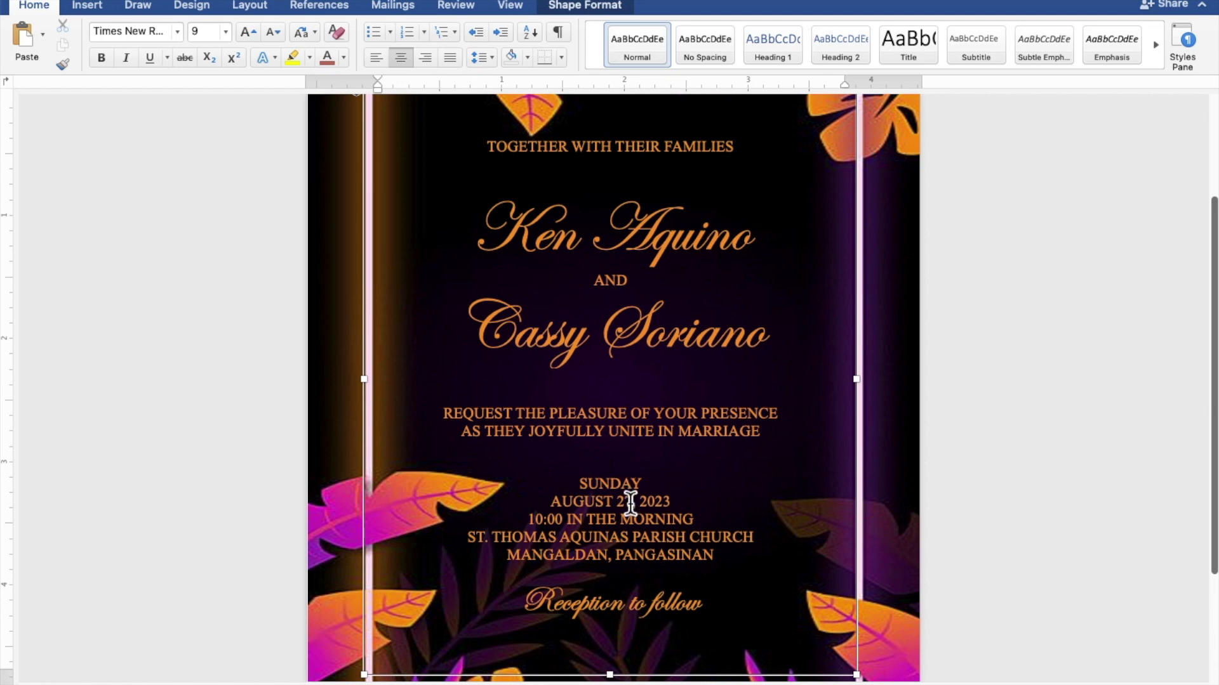
{"action": "left_click", "coordinate": [629, 578]}
{"action": "key", "text": "Return"}
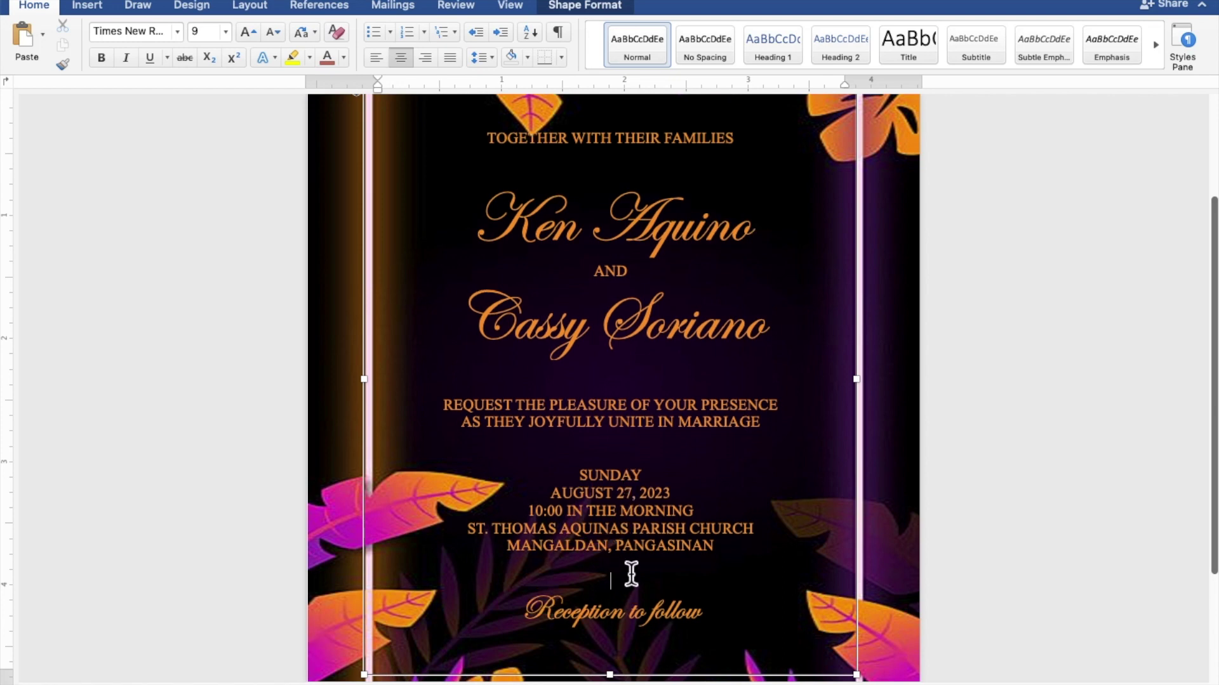
{"action": "scroll", "coordinate": [630, 575], "scroll_direction": "down", "scroll_amount": 5}
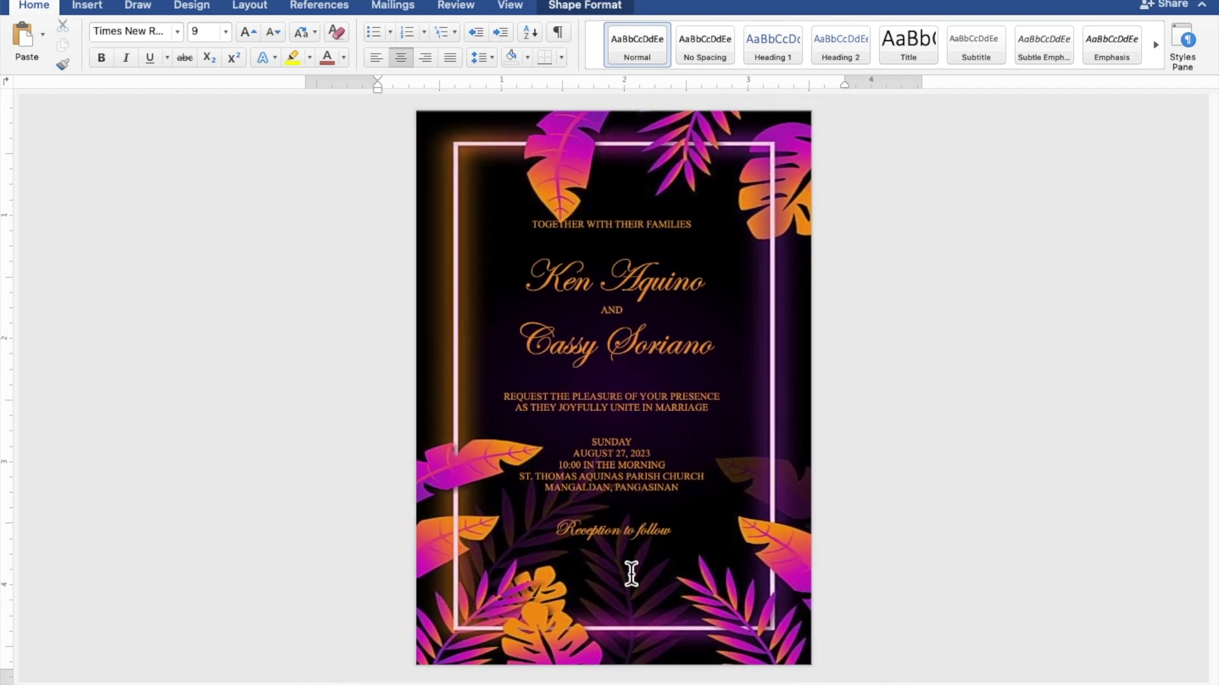
Step: Select the whole invitation text box and nudge it down twice and right once within the neon frame
{"action": "left_click", "coordinate": [644, 535]}
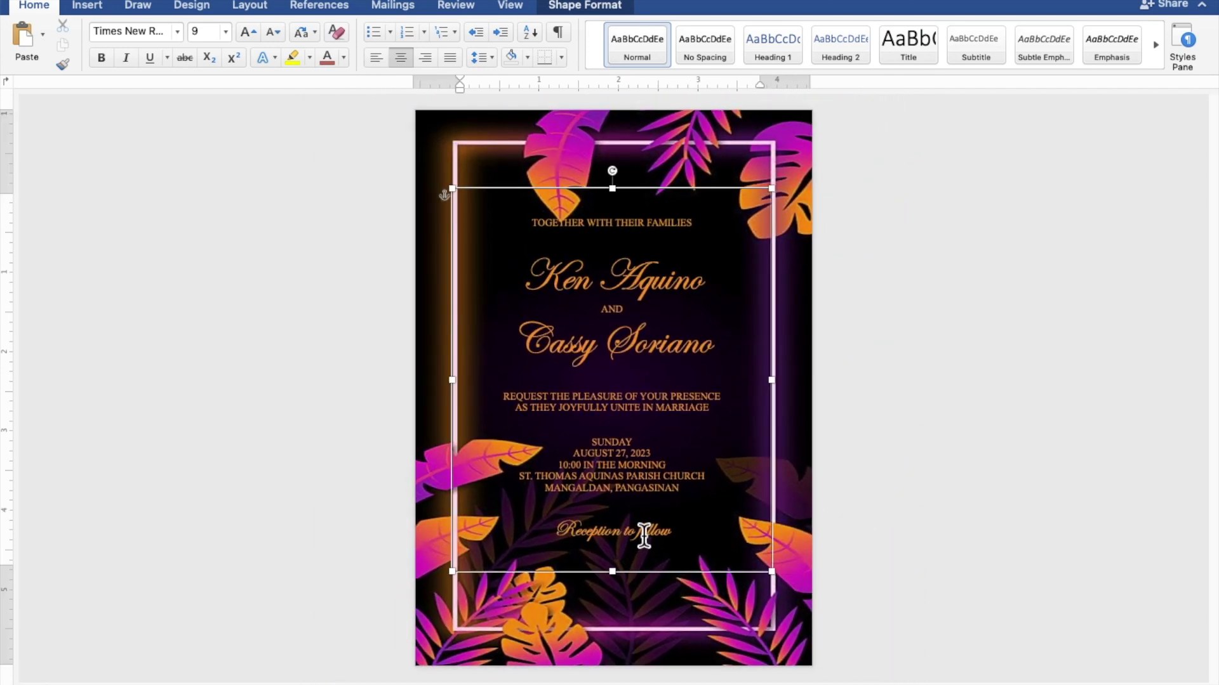
{"action": "left_click", "coordinate": [666, 573]}
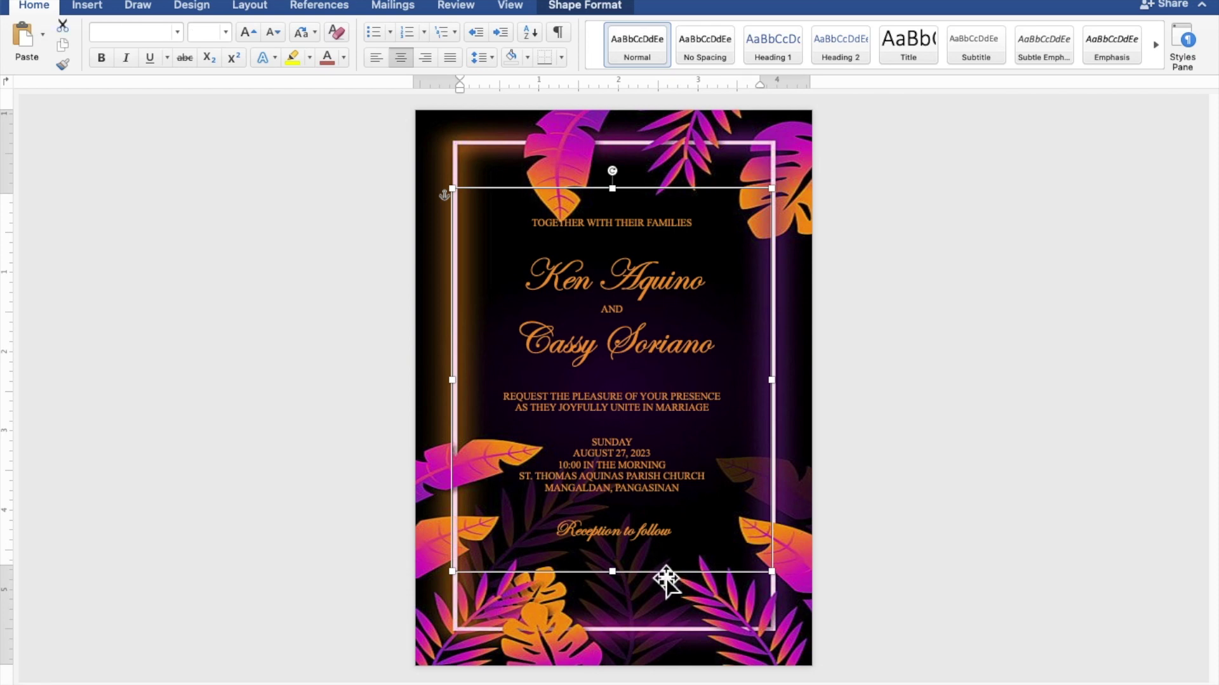
{"action": "key", "text": "Down"}
{"action": "key", "text": "Down"}
{"action": "key", "text": "Down"}
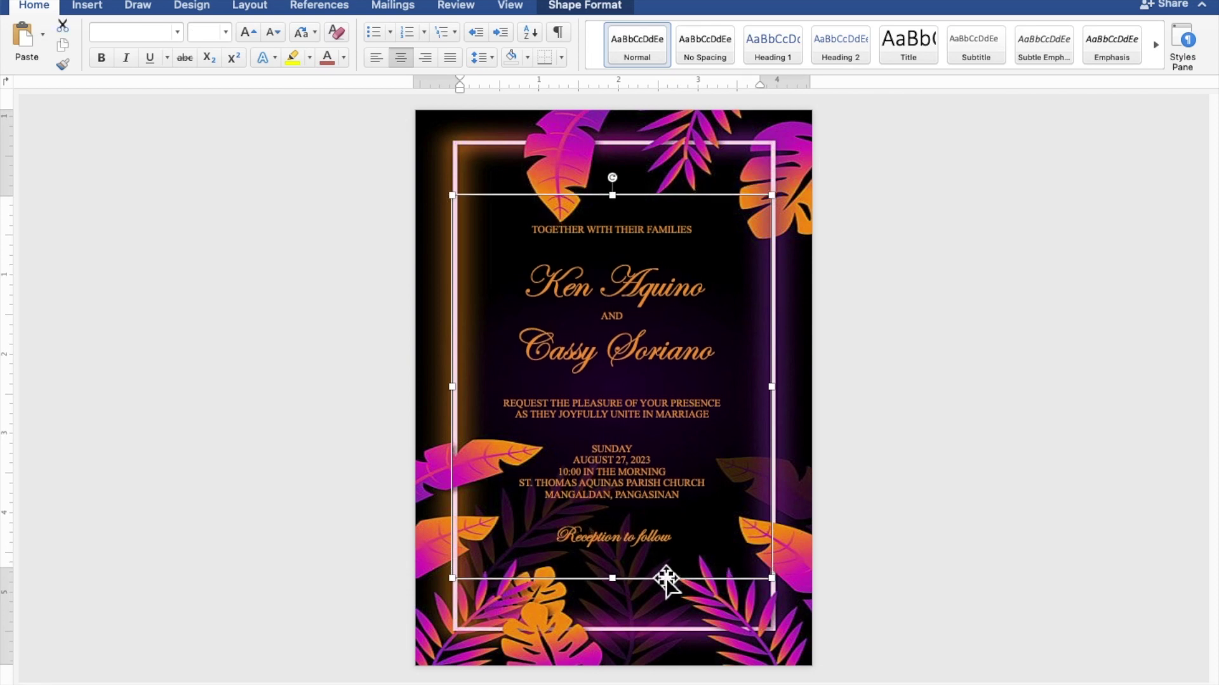
{"action": "key", "text": "Down"}
{"action": "key", "text": "Down"}
{"action": "key", "text": "Down"}
{"action": "key", "text": "Down"}
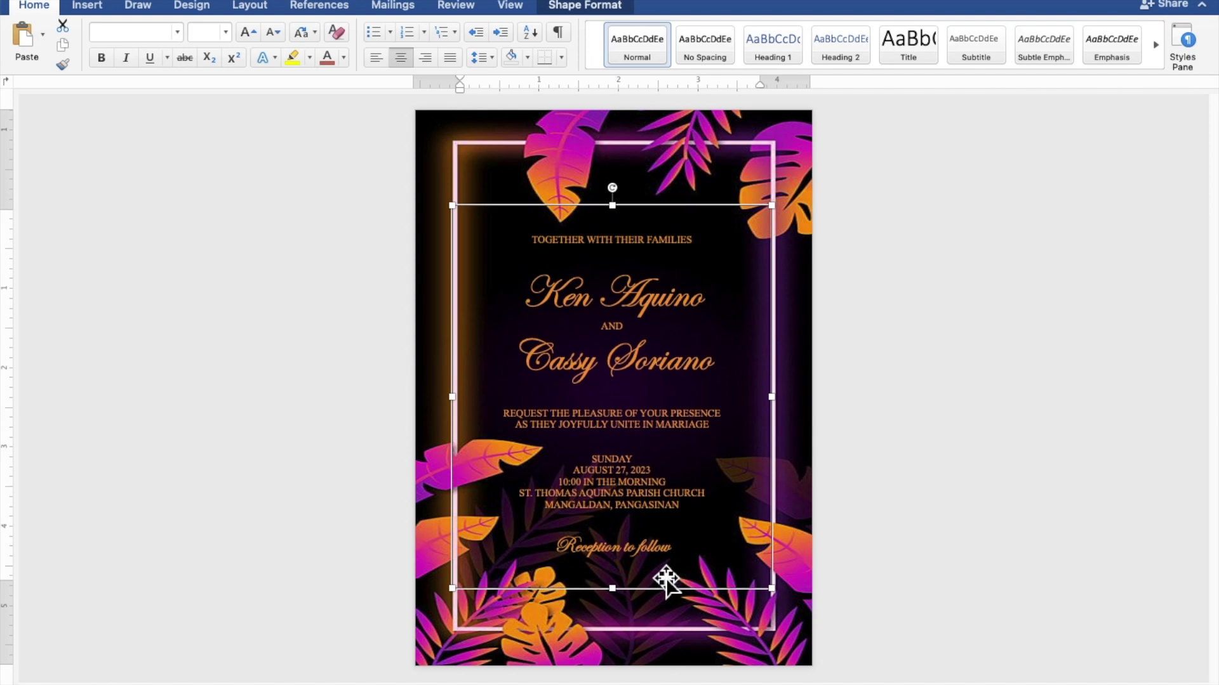
{"action": "key", "text": "Right"}
{"action": "key", "text": "Right"}
{"action": "key", "text": "Right"}
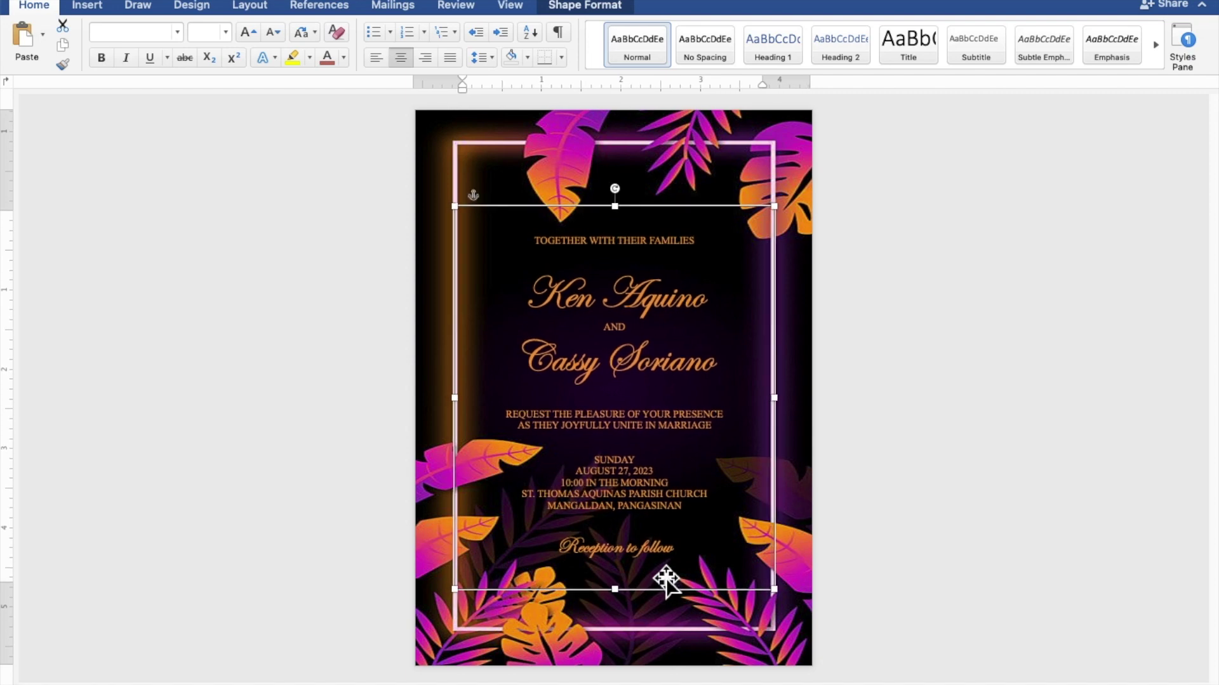
Step: Deselect the text box by clicking the empty area to its right, revealing the finished invitation
{"action": "left_click", "coordinate": [1070, 513]}
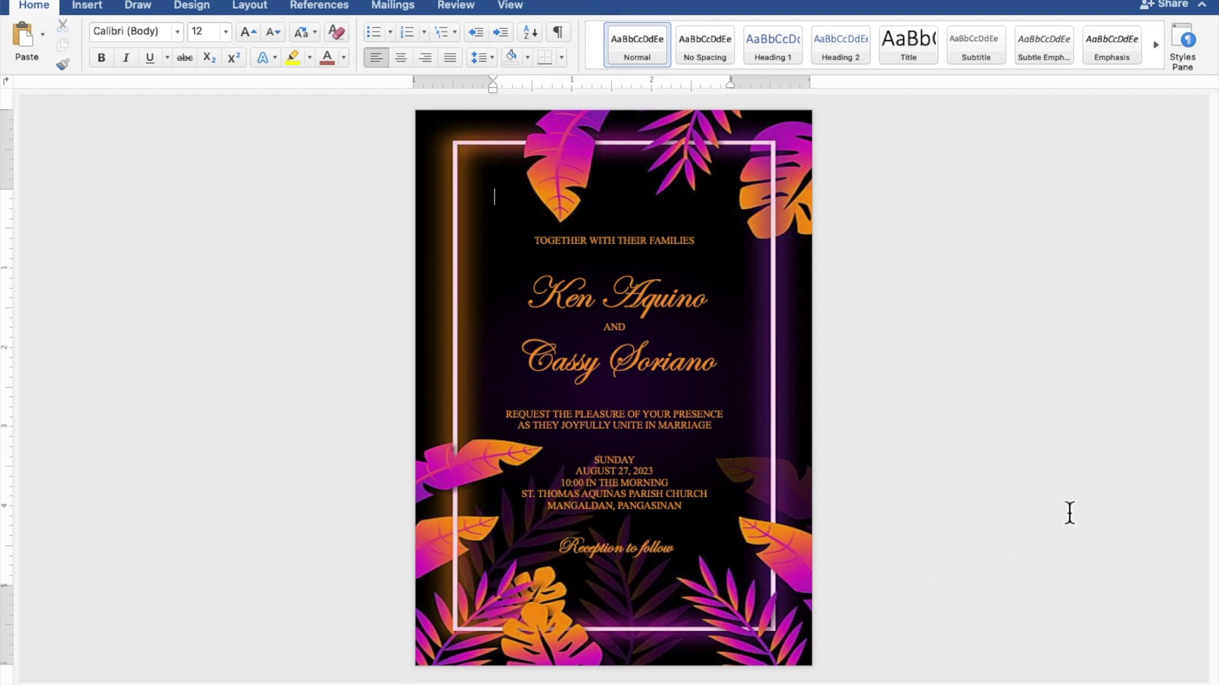